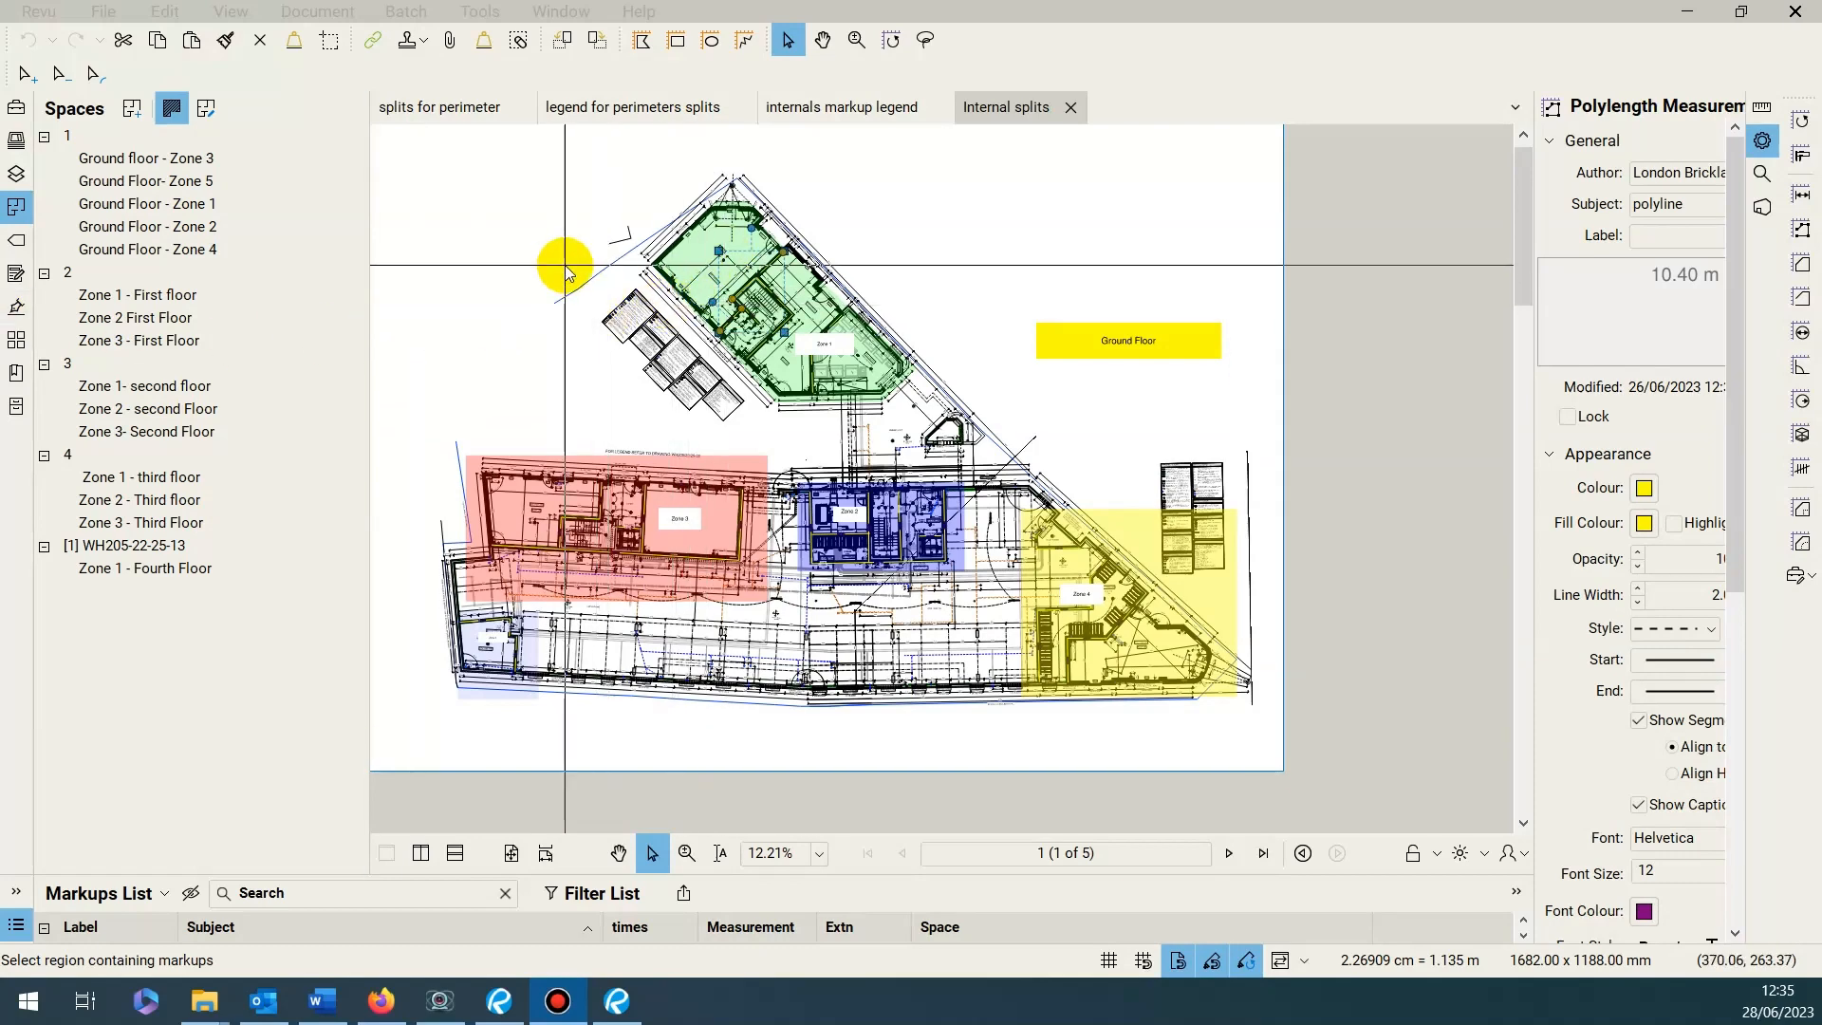
# Page forward through the first-floor and second-floor zone plans, and return to the first-floor plan
pyautogui.click(1229, 857)
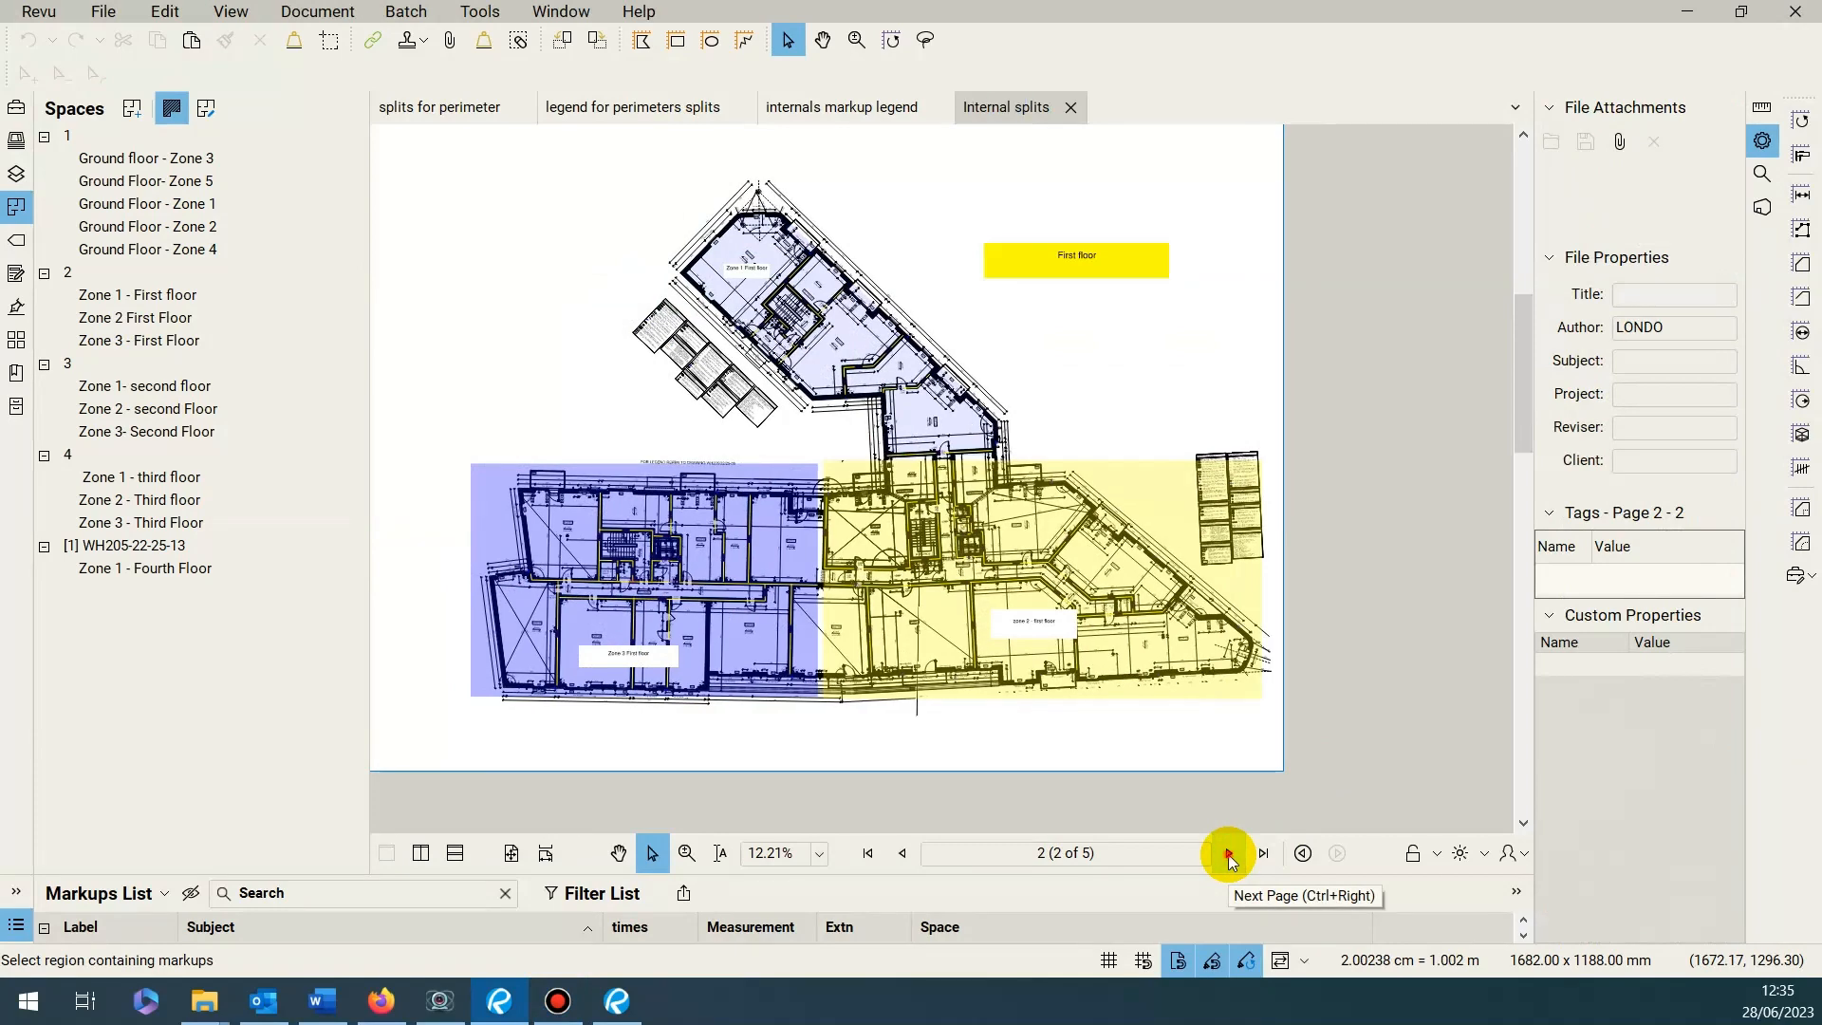
pyautogui.click(1229, 857)
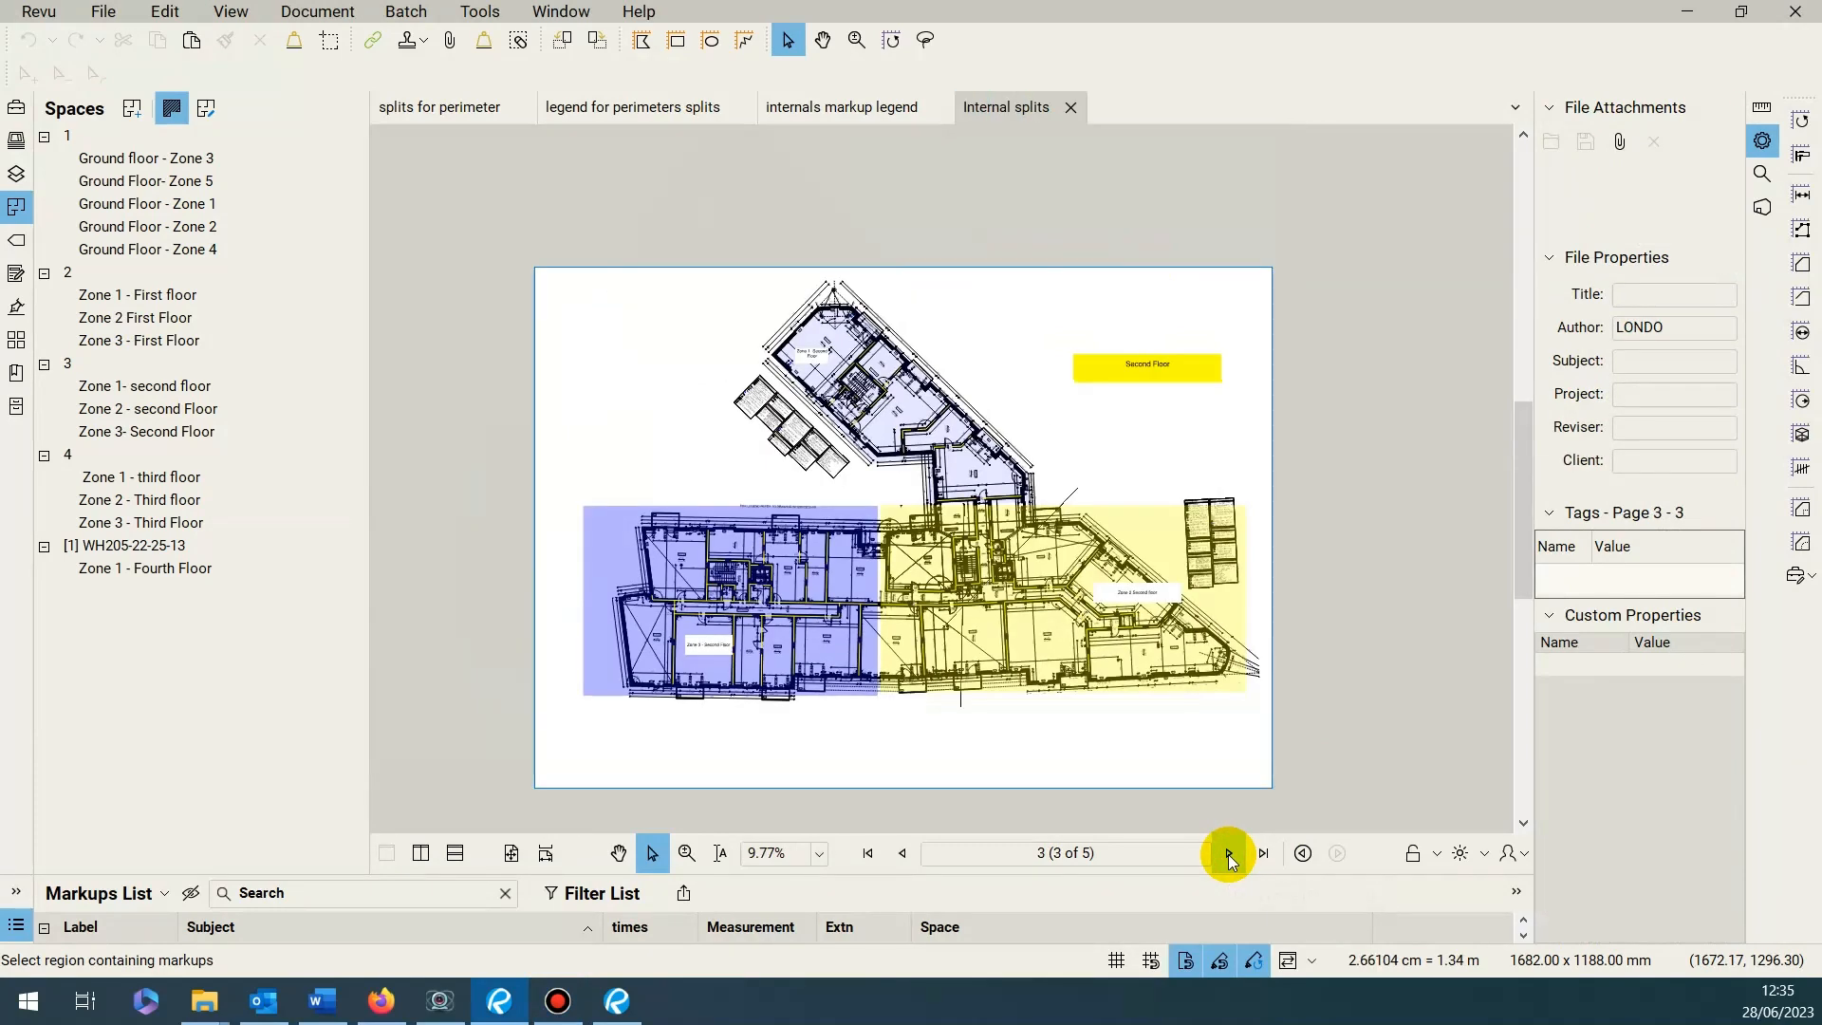
pyautogui.scroll(-1, 1224, 854)
pyautogui.scroll(3, 970, 823)
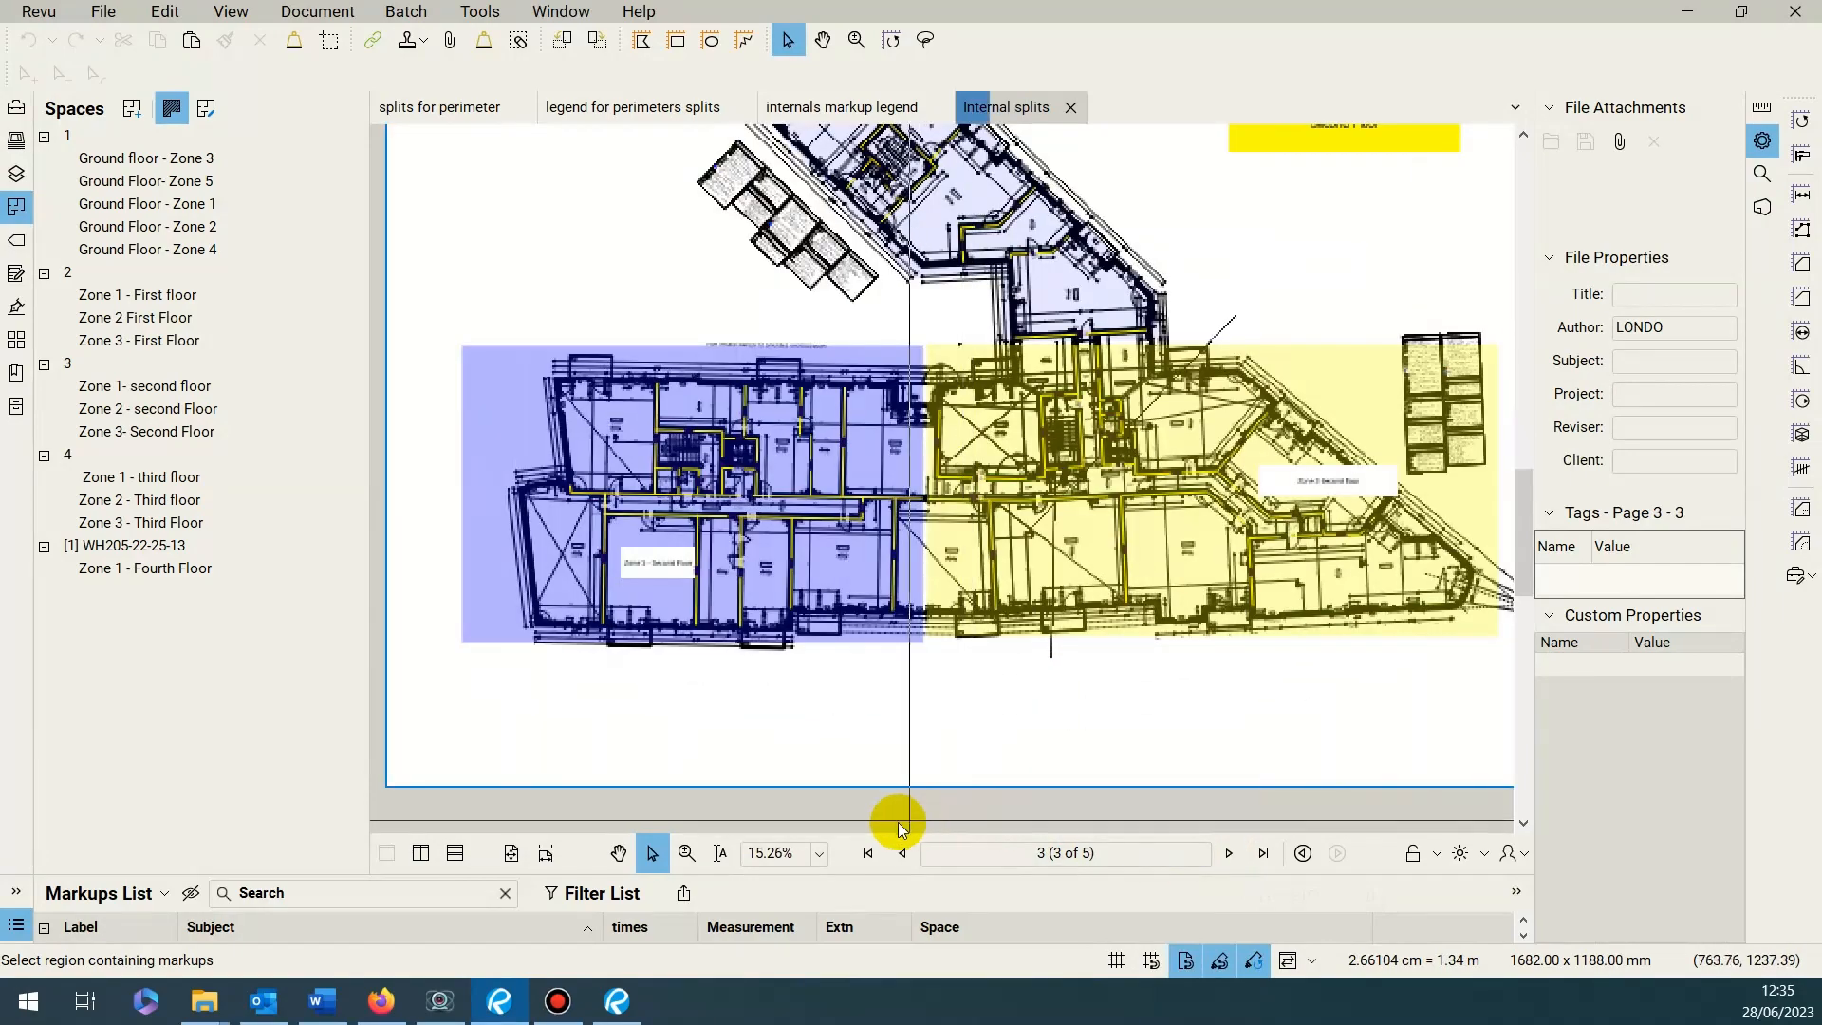
pyautogui.click(904, 858)
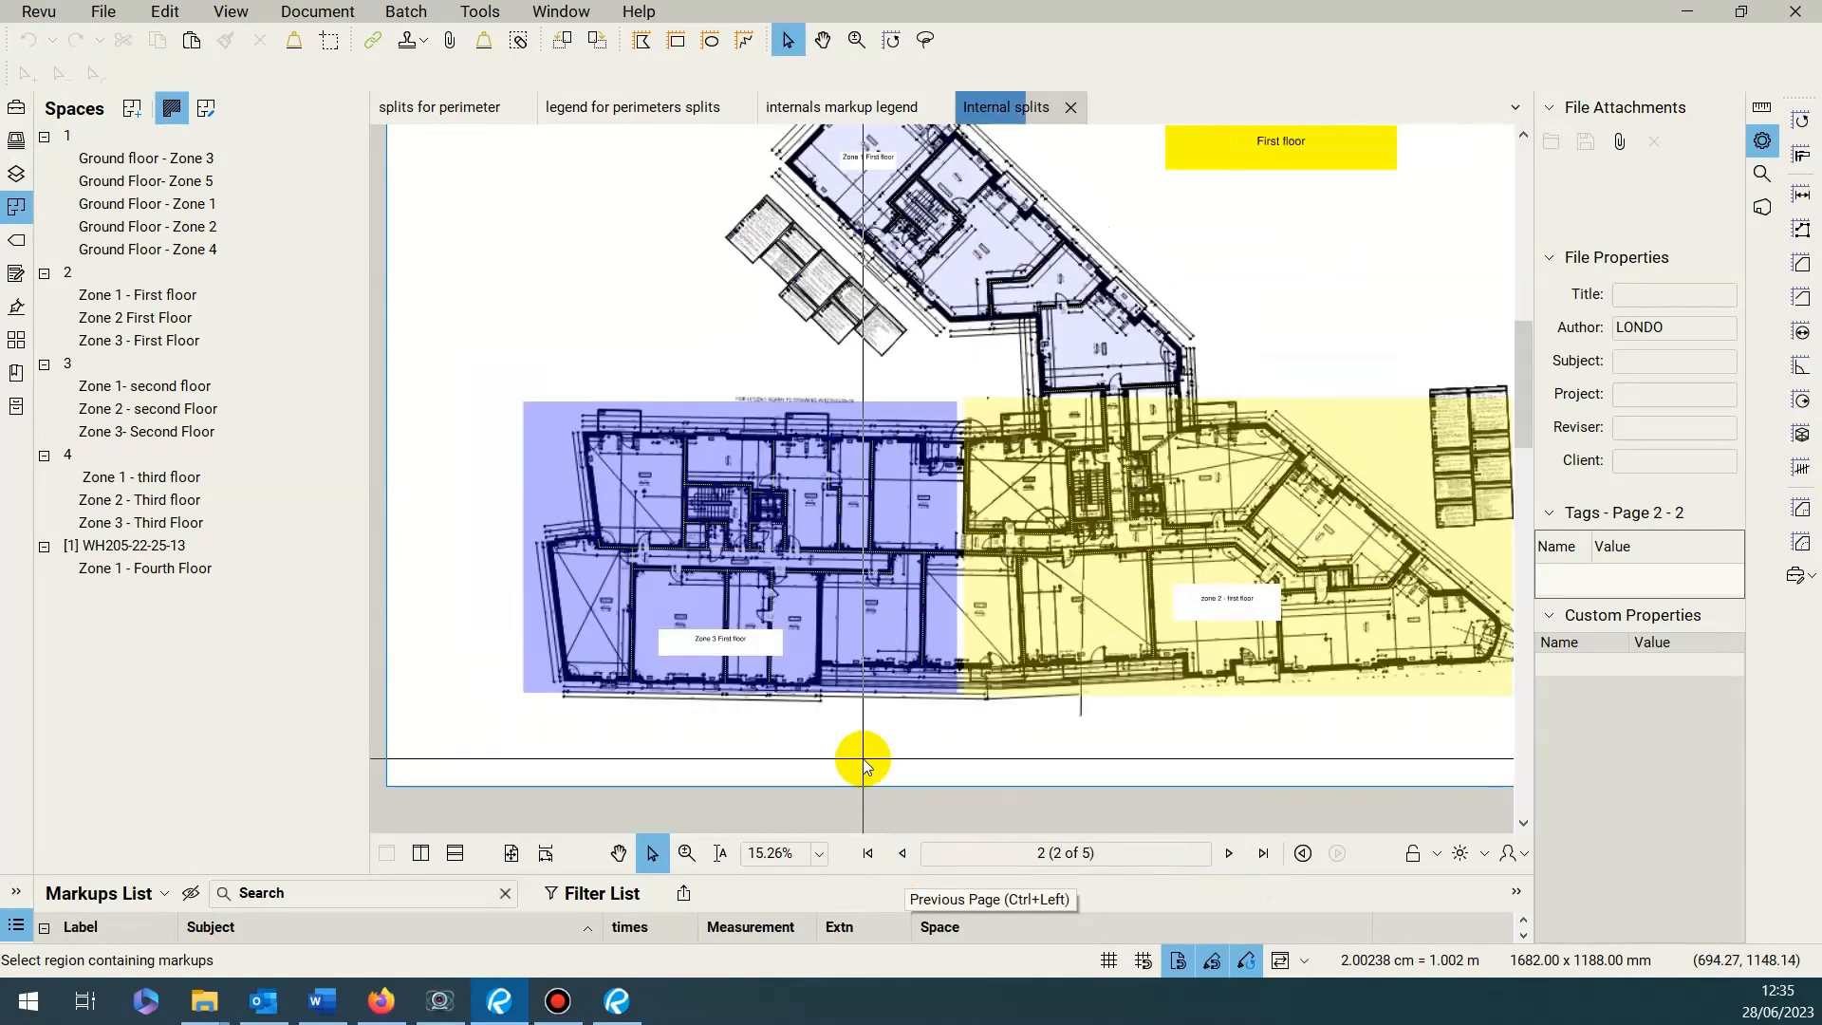
# Examine the Zone 1 area and its internal walls on the first-floor plan
pyautogui.scroll(1, 861, 757)
pyautogui.scroll(1, 861, 757)
pyautogui.scroll(-4, 785, 488)
pyautogui.scroll(5, 831, 347)
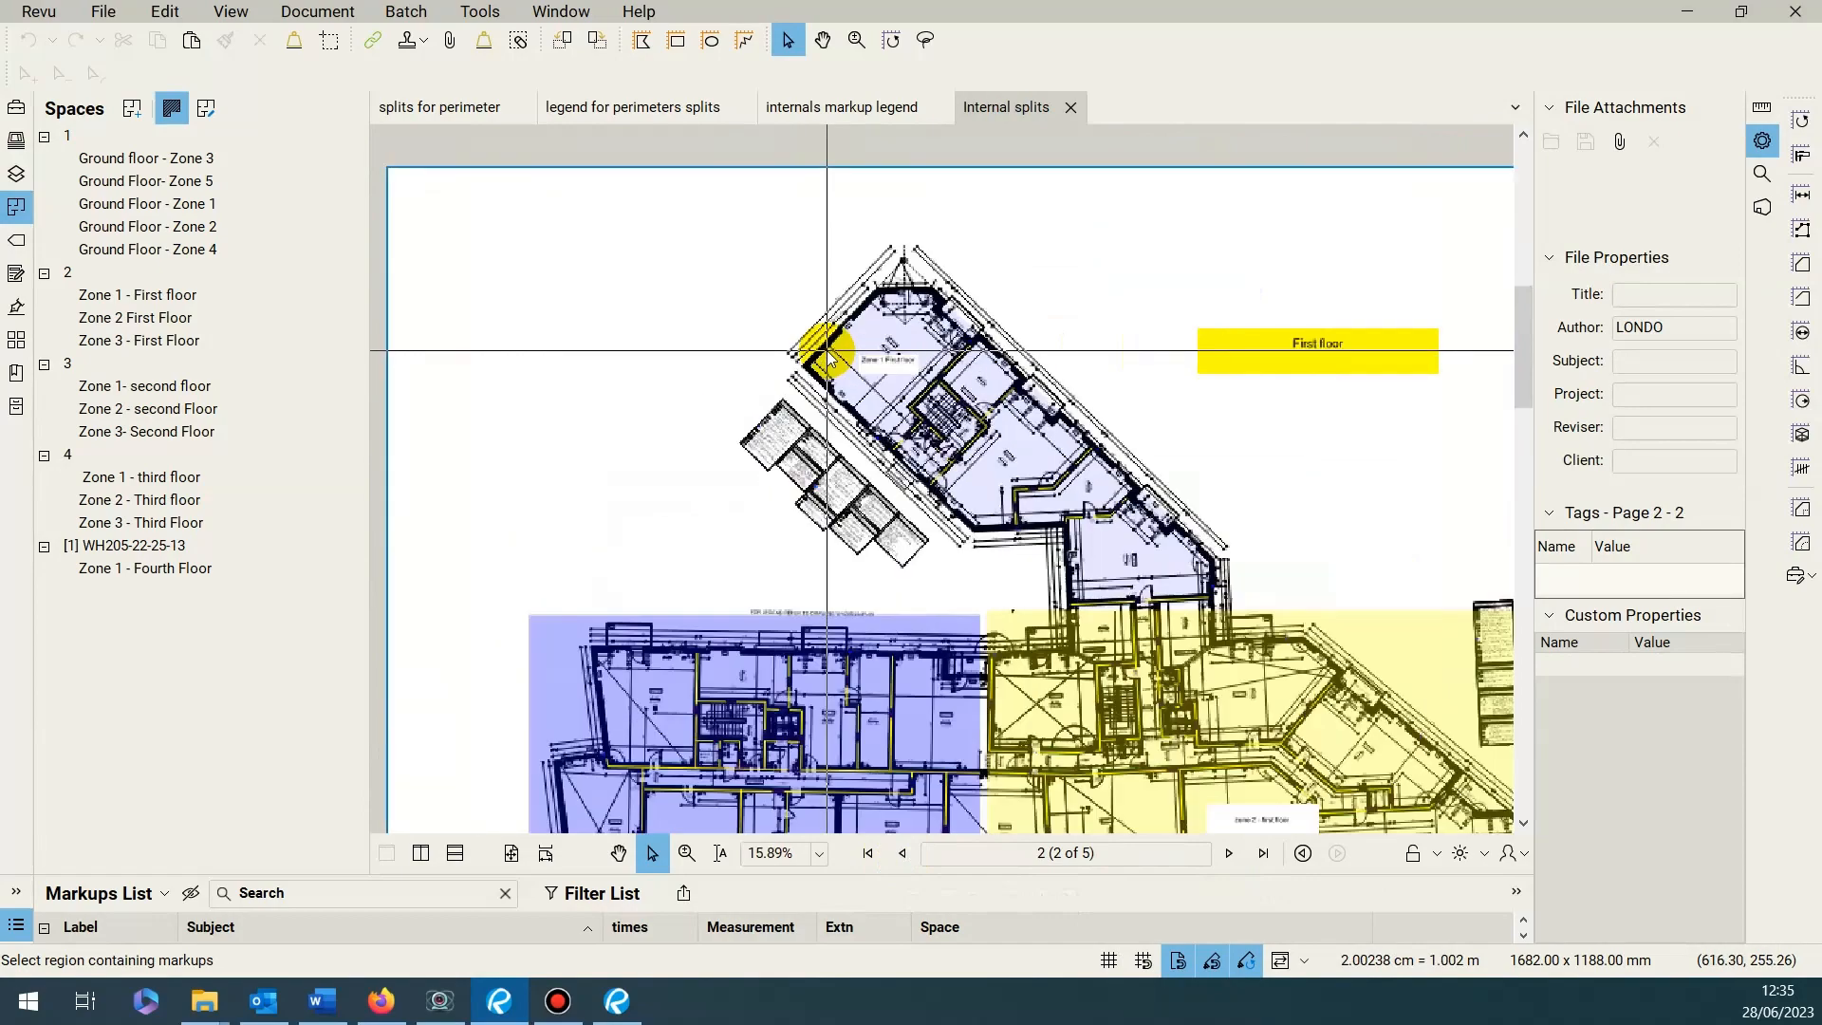
pyautogui.scroll(-1, 831, 352)
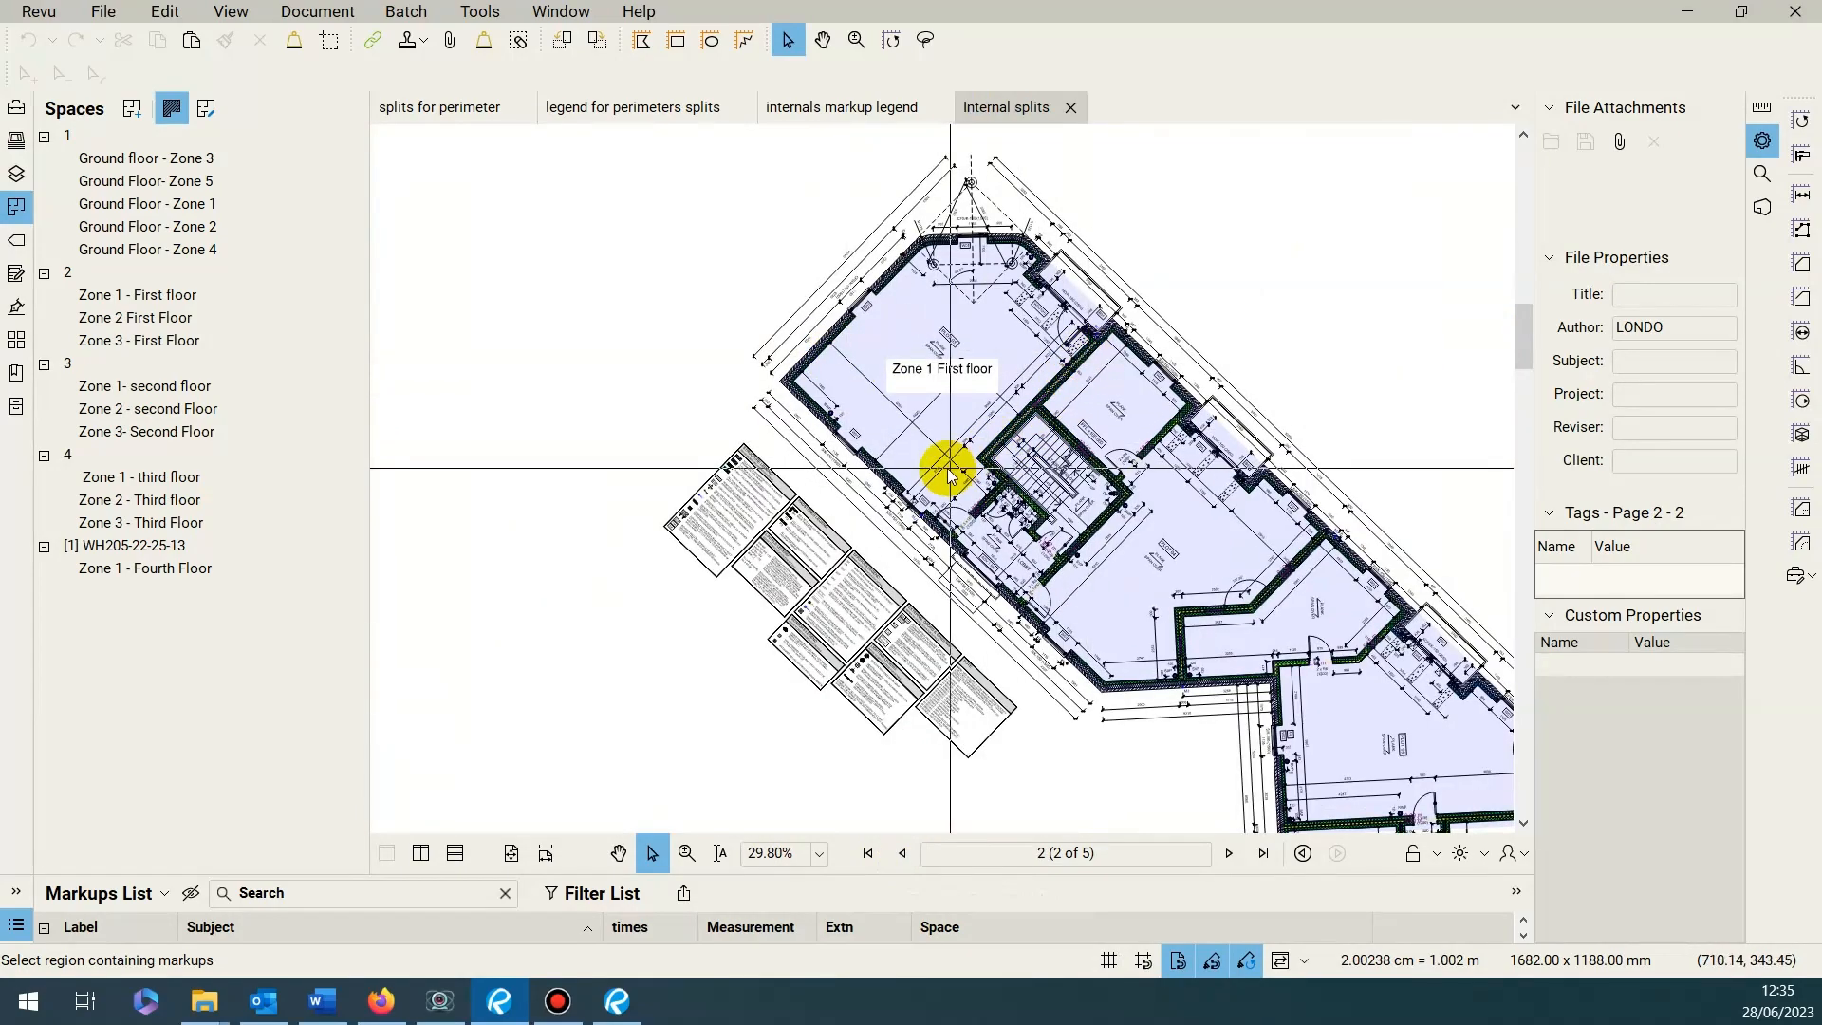
pyautogui.scroll(5, 926, 450)
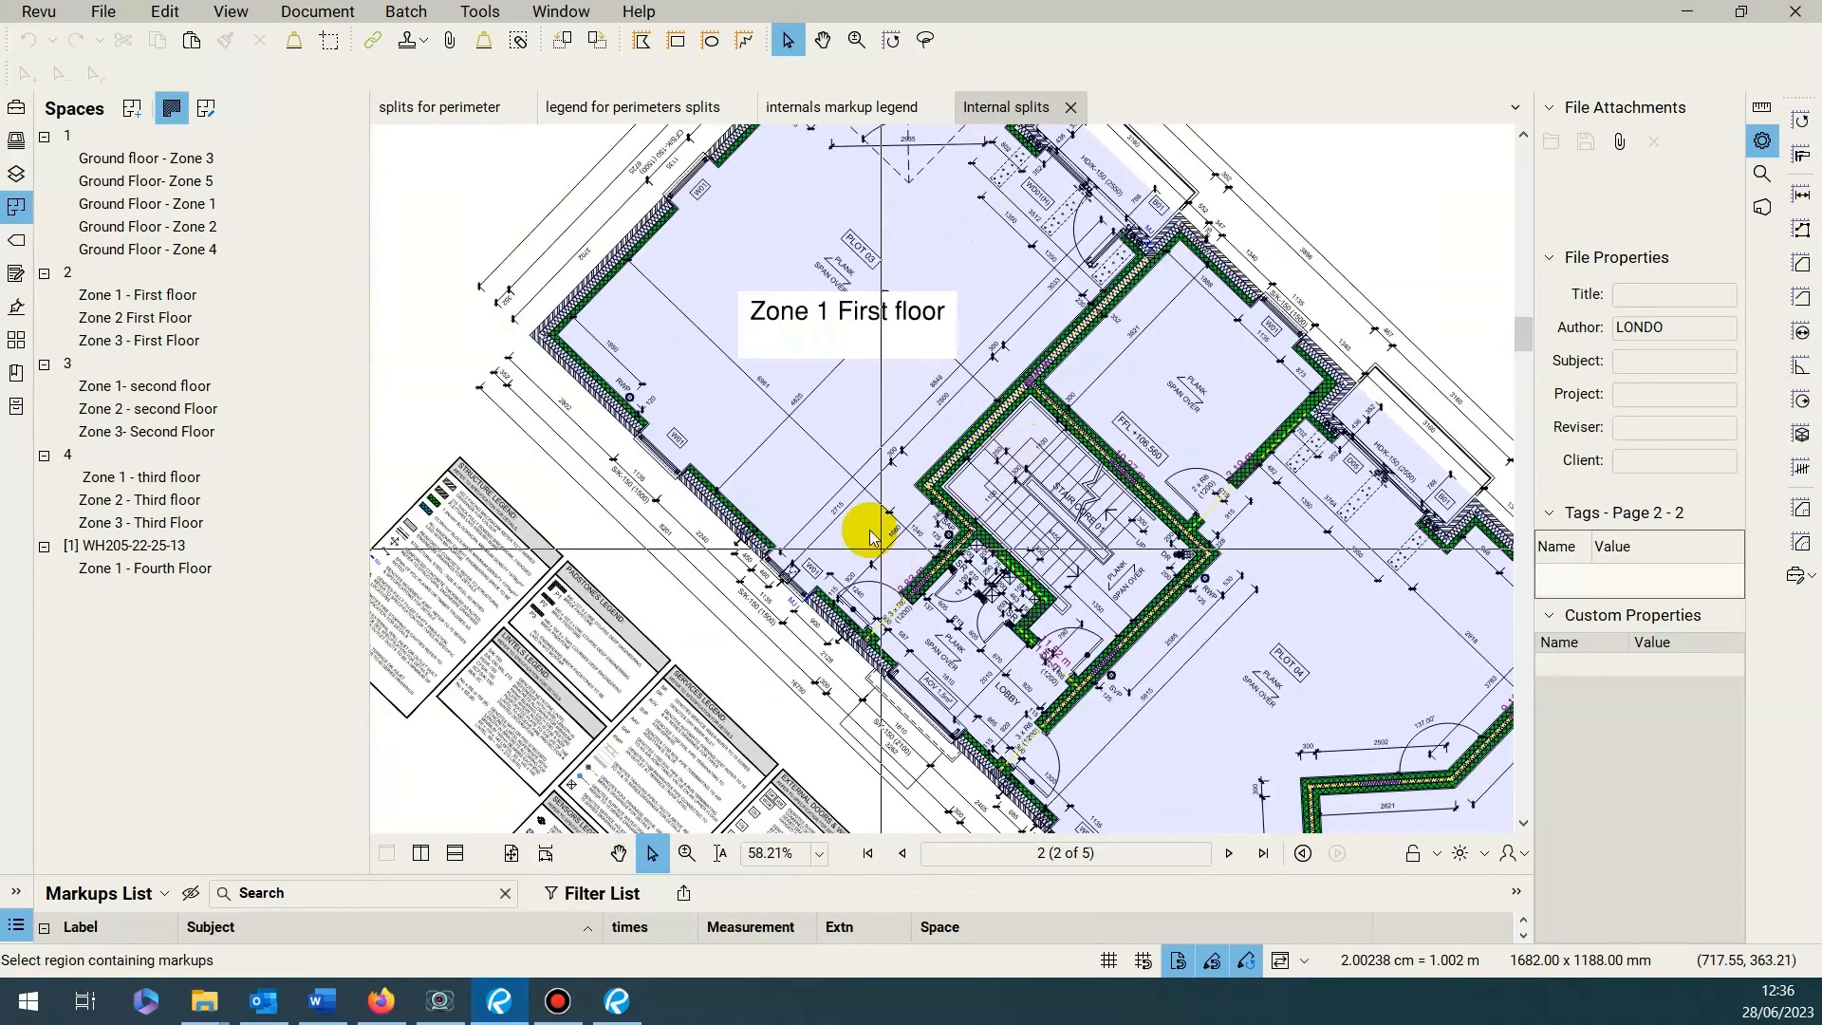
pyautogui.scroll(-5, 887, 514)
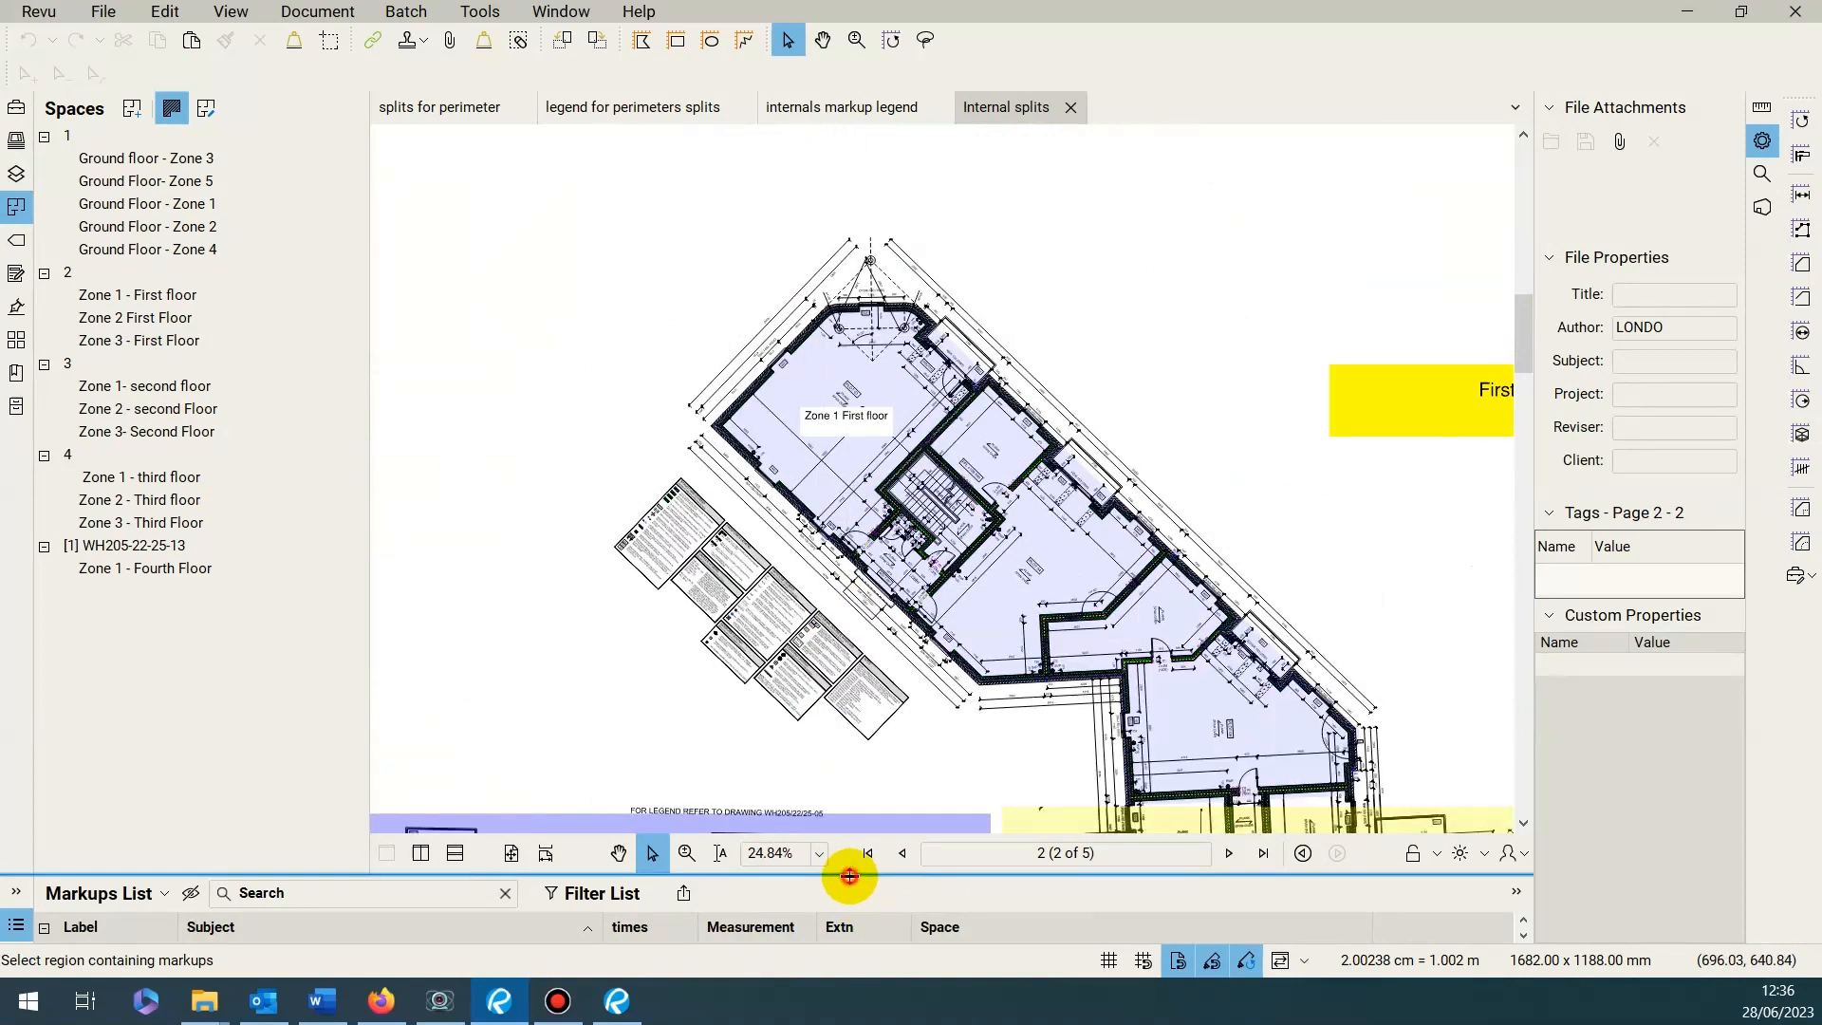
# Enlarge the markups list and inspect the first three Ground Floor - Zone 1 polylines against the ground-floor plan
pyautogui.moveTo(845, 871); pyautogui.dragTo(784, 645)
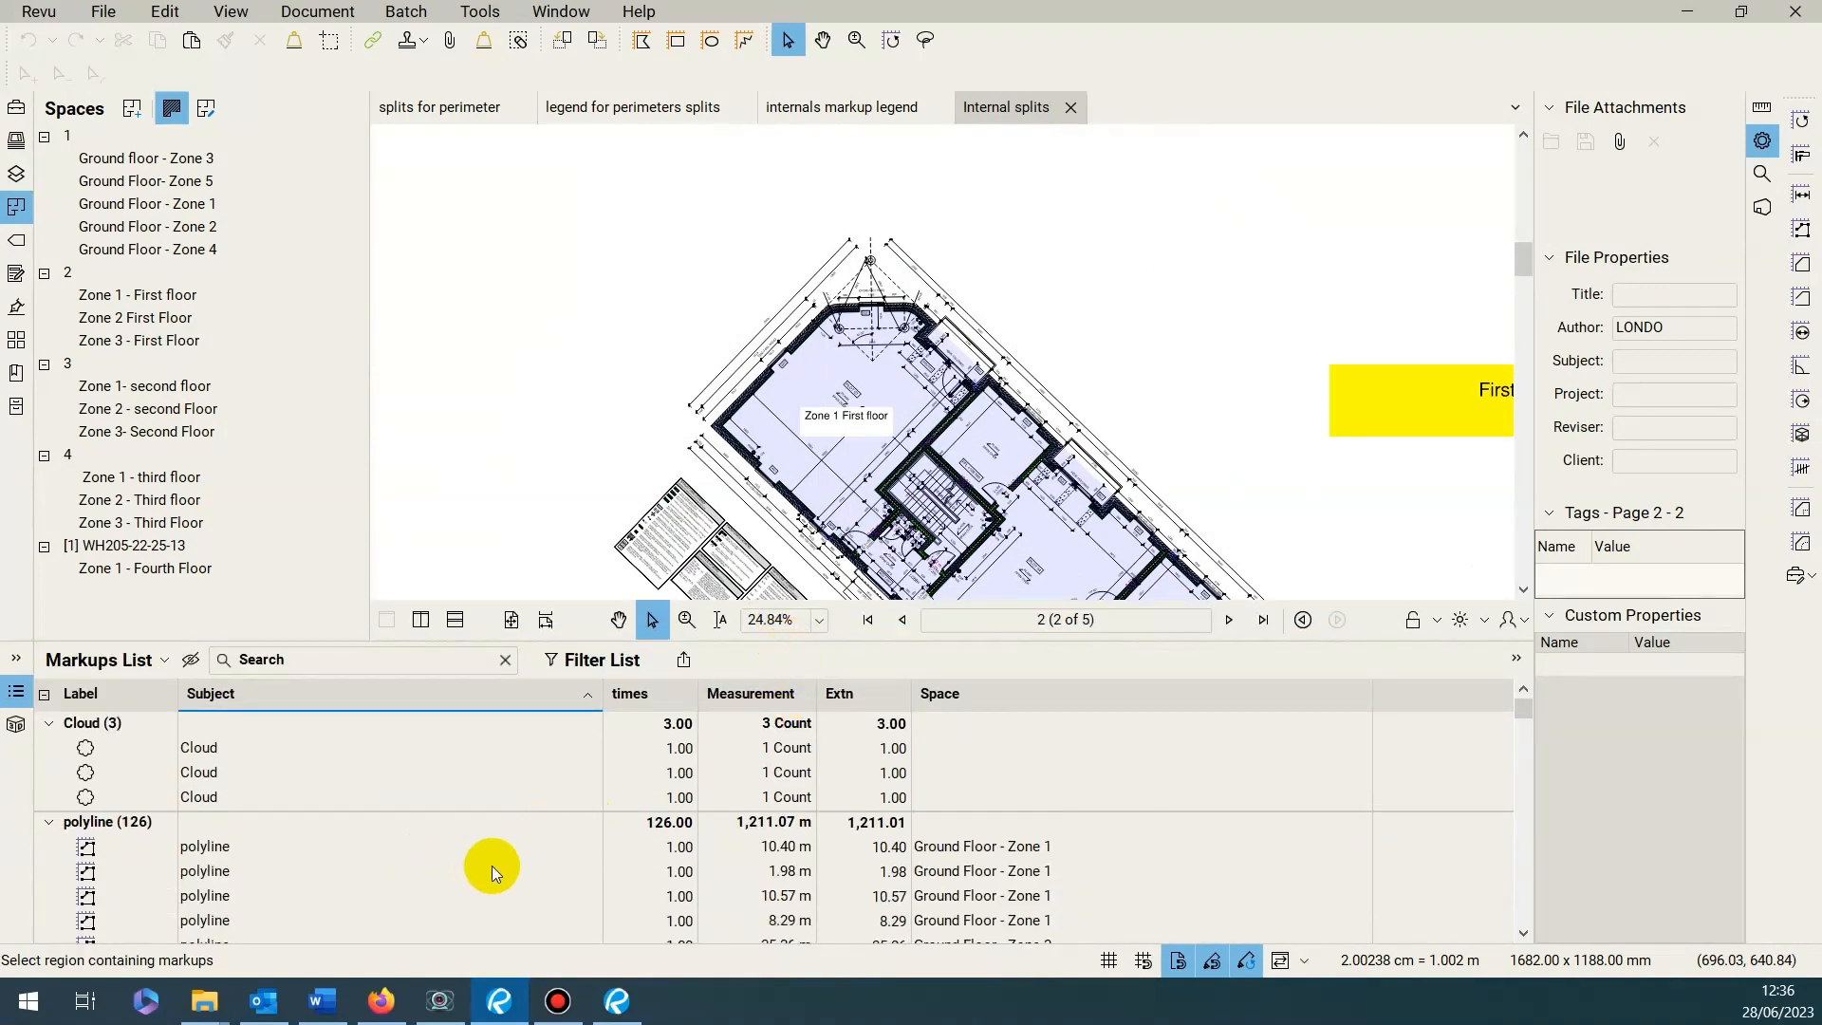
pyautogui.click(913, 845)
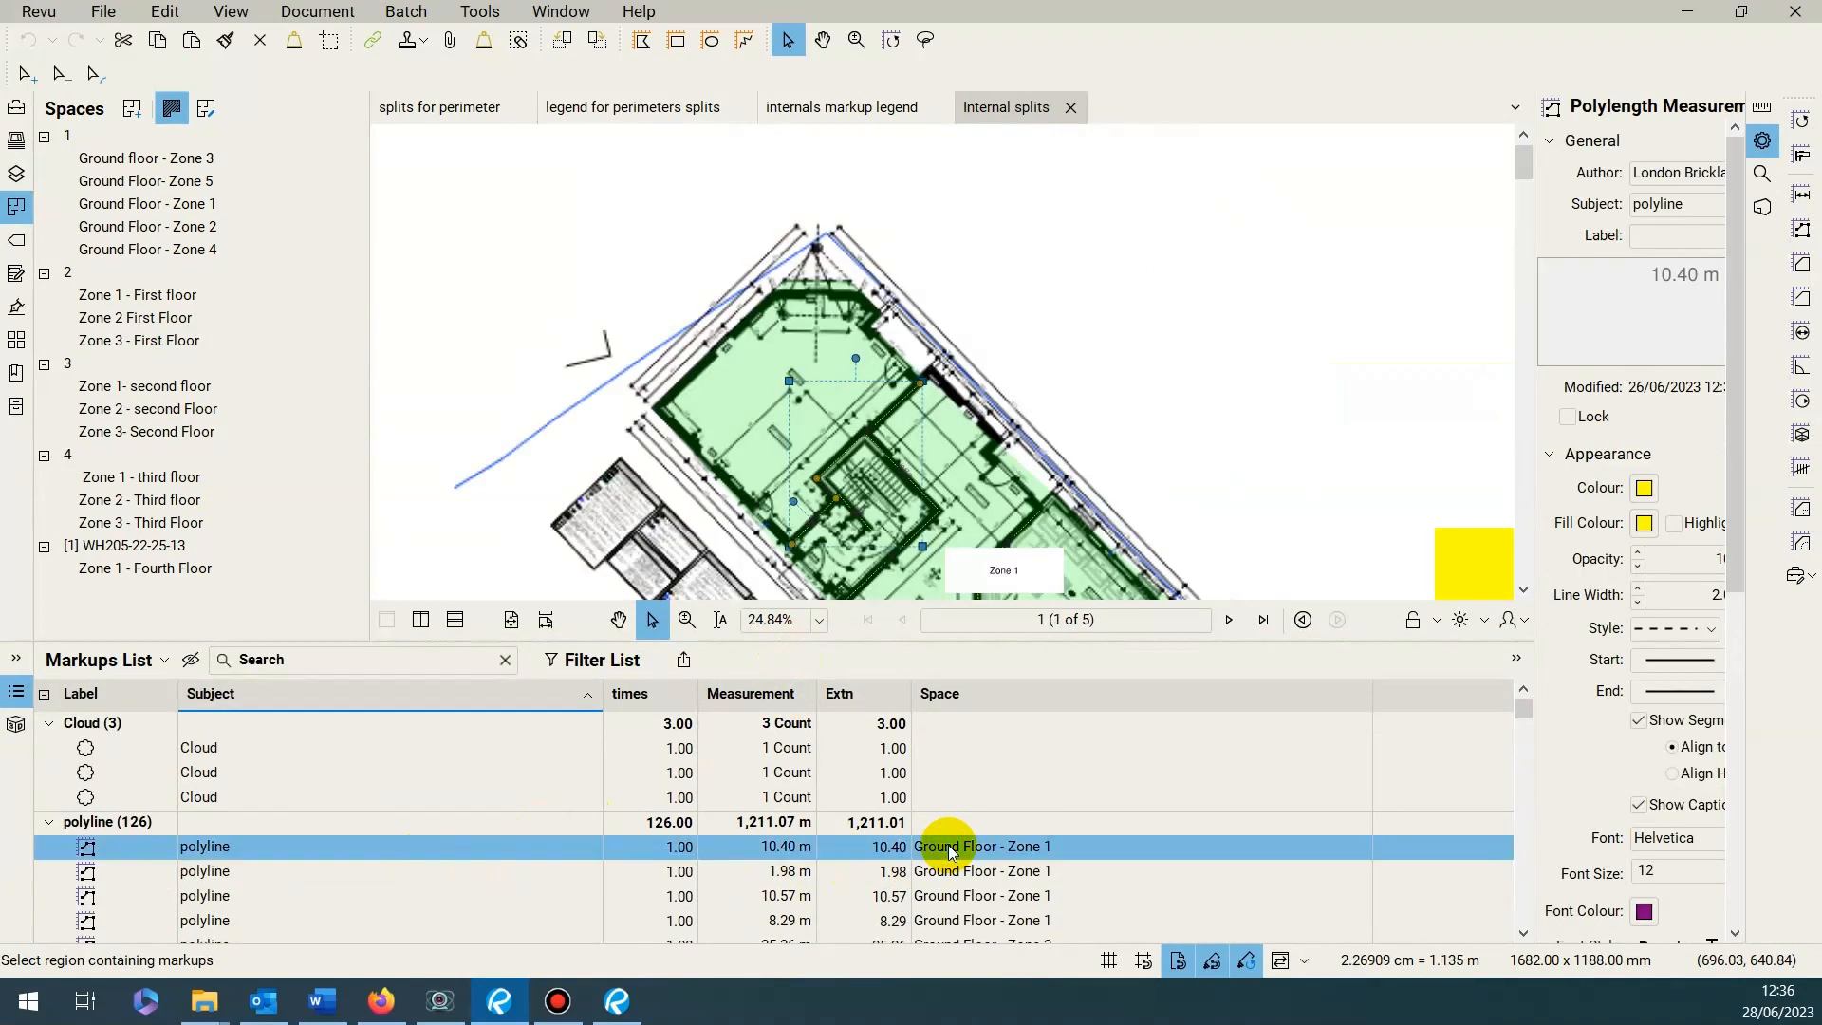
pyautogui.scroll(-5, 928, 408)
pyautogui.scroll(8, 897, 419)
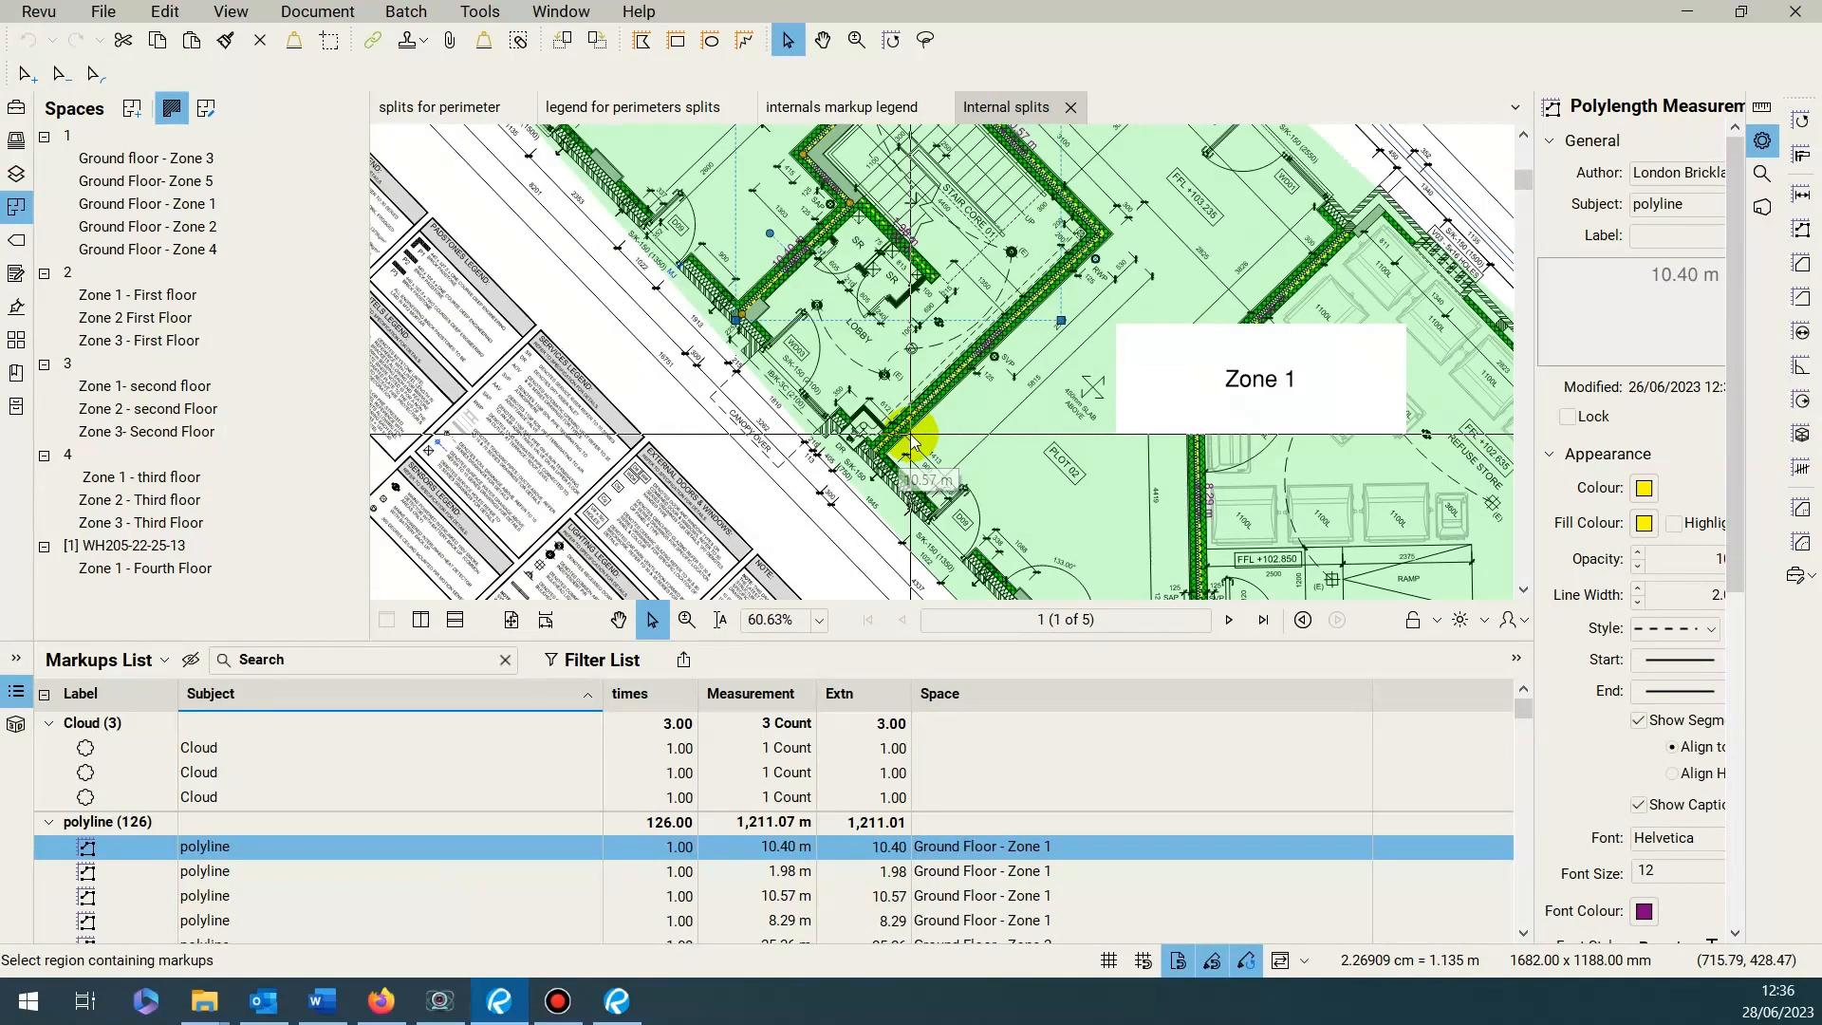
pyautogui.scroll(-5, 912, 441)
pyautogui.scroll(2, 916, 471)
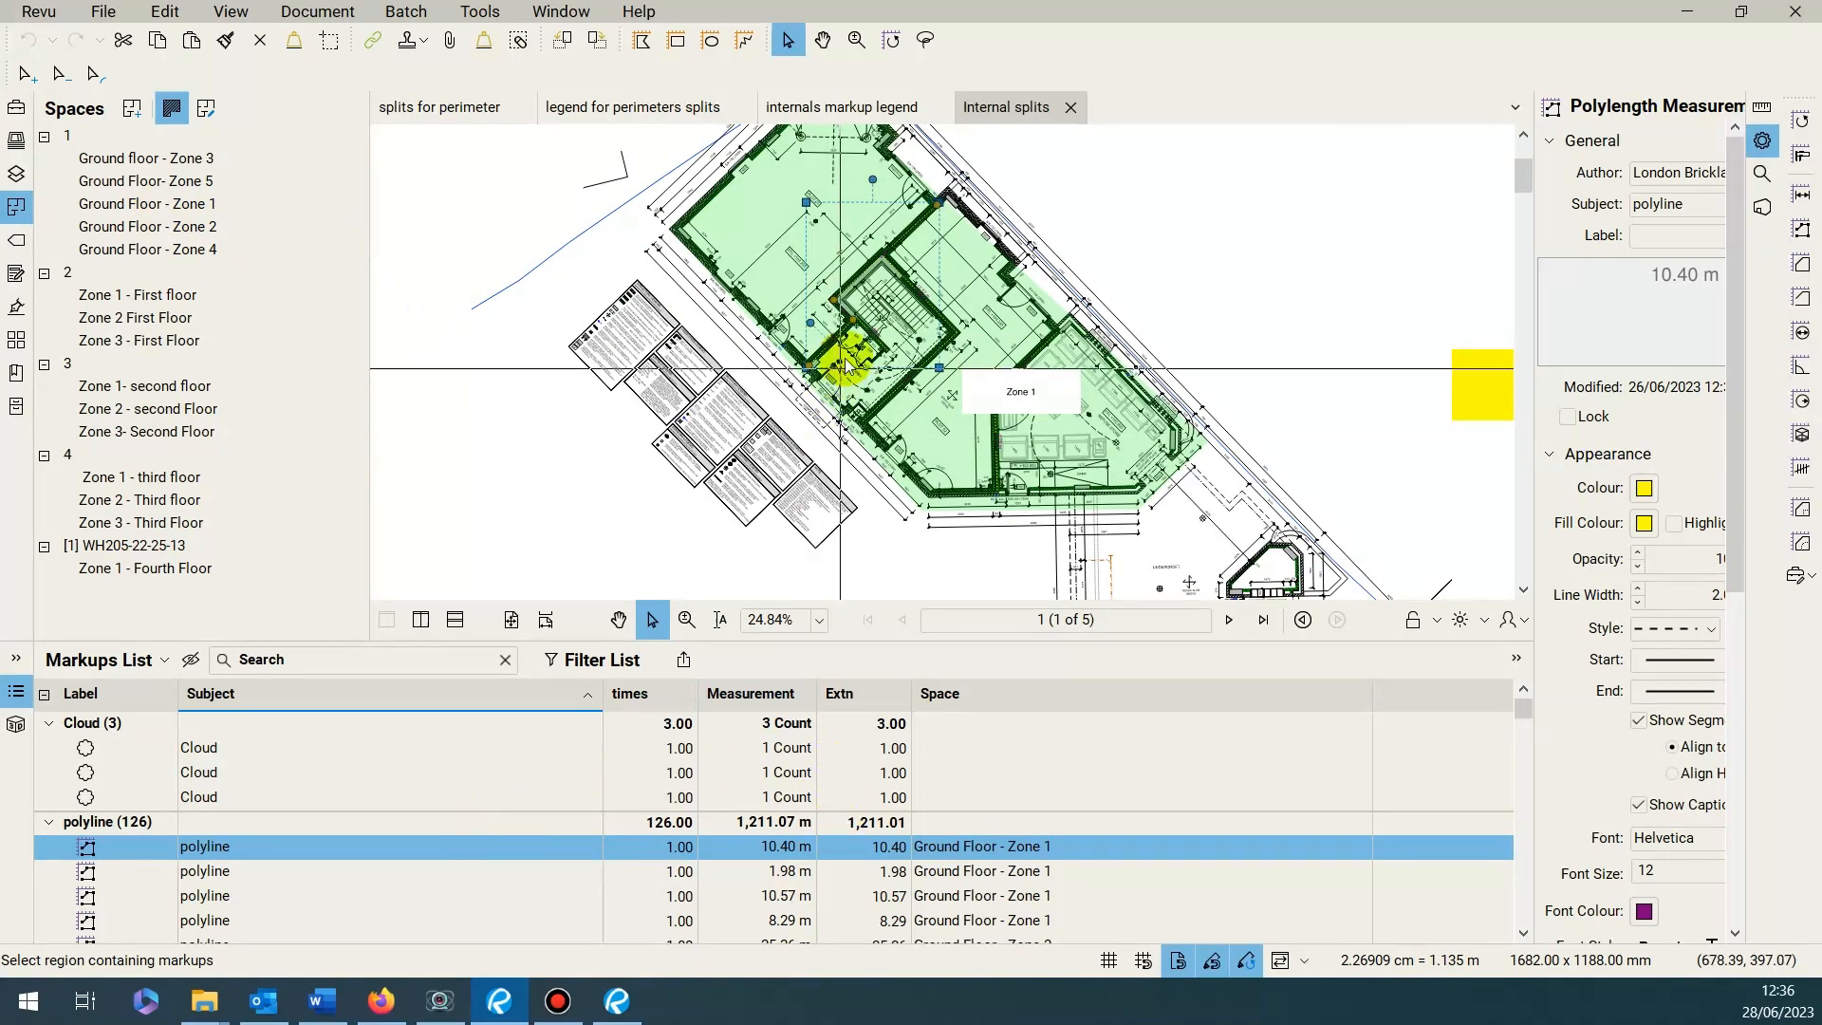
pyautogui.scroll(5, 872, 237)
pyautogui.scroll(-6, 980, 202)
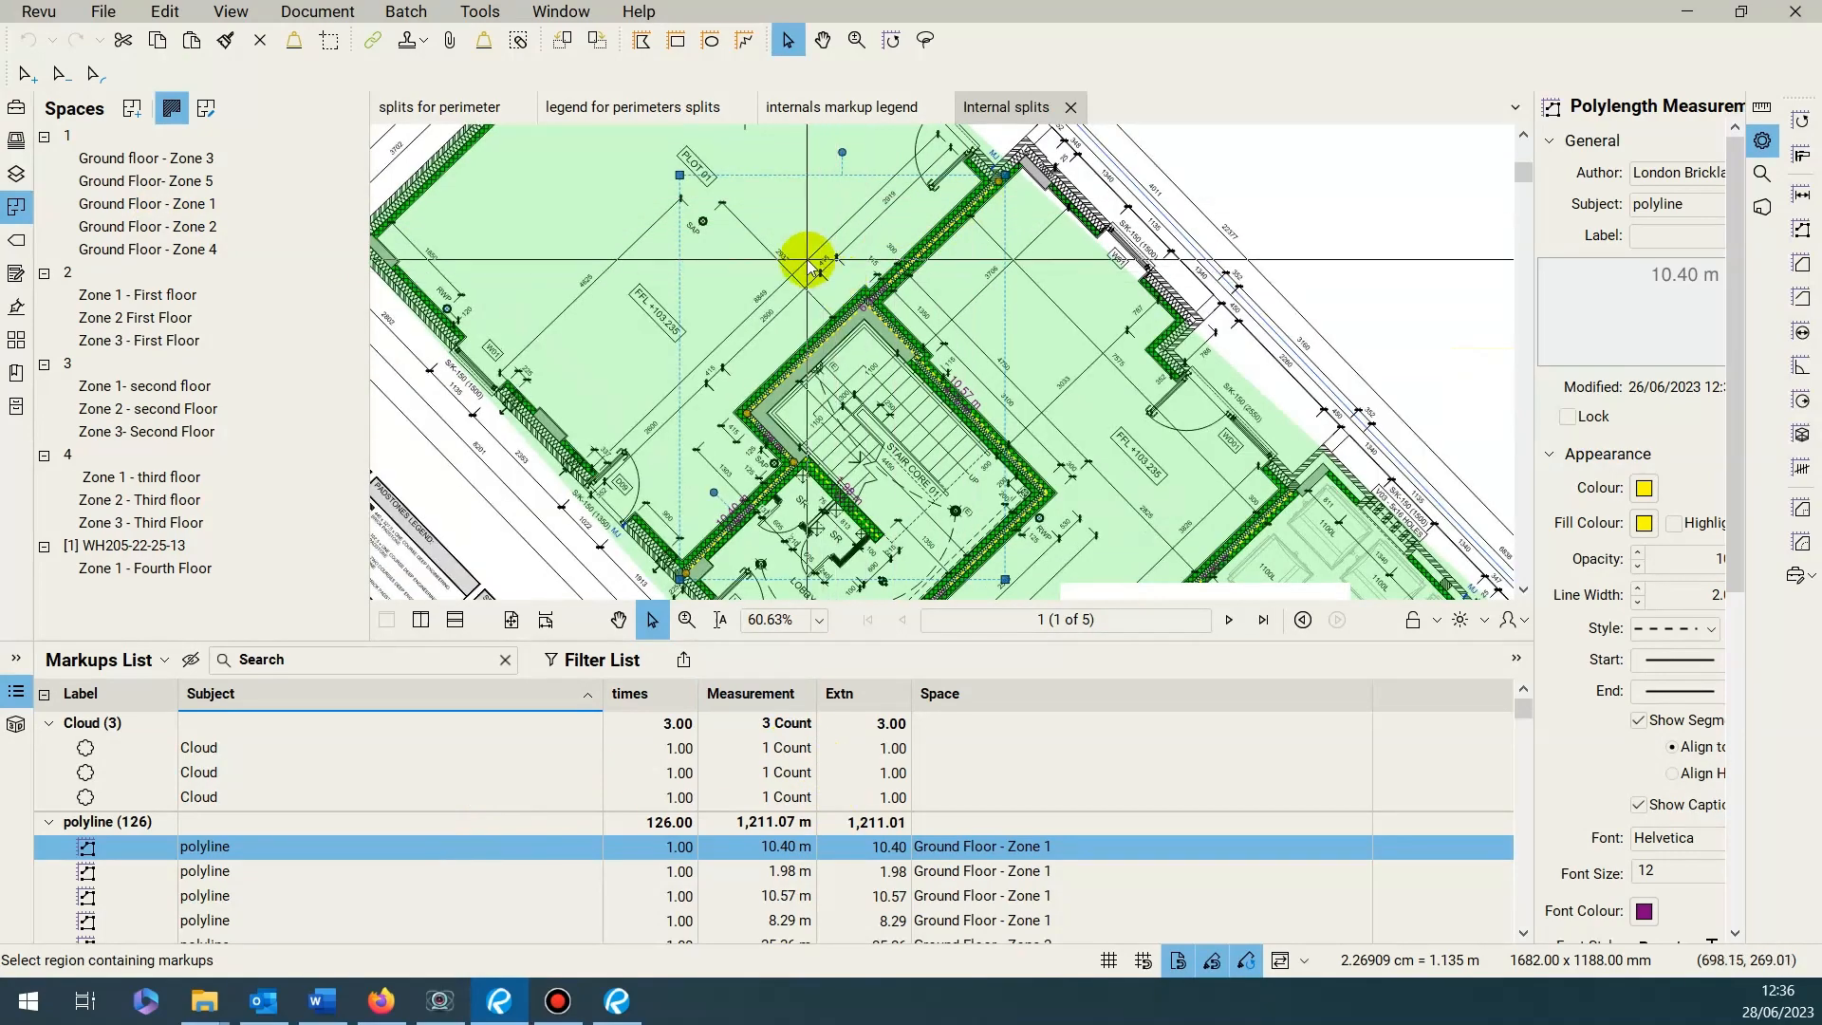
pyautogui.scroll(6, 861, 333)
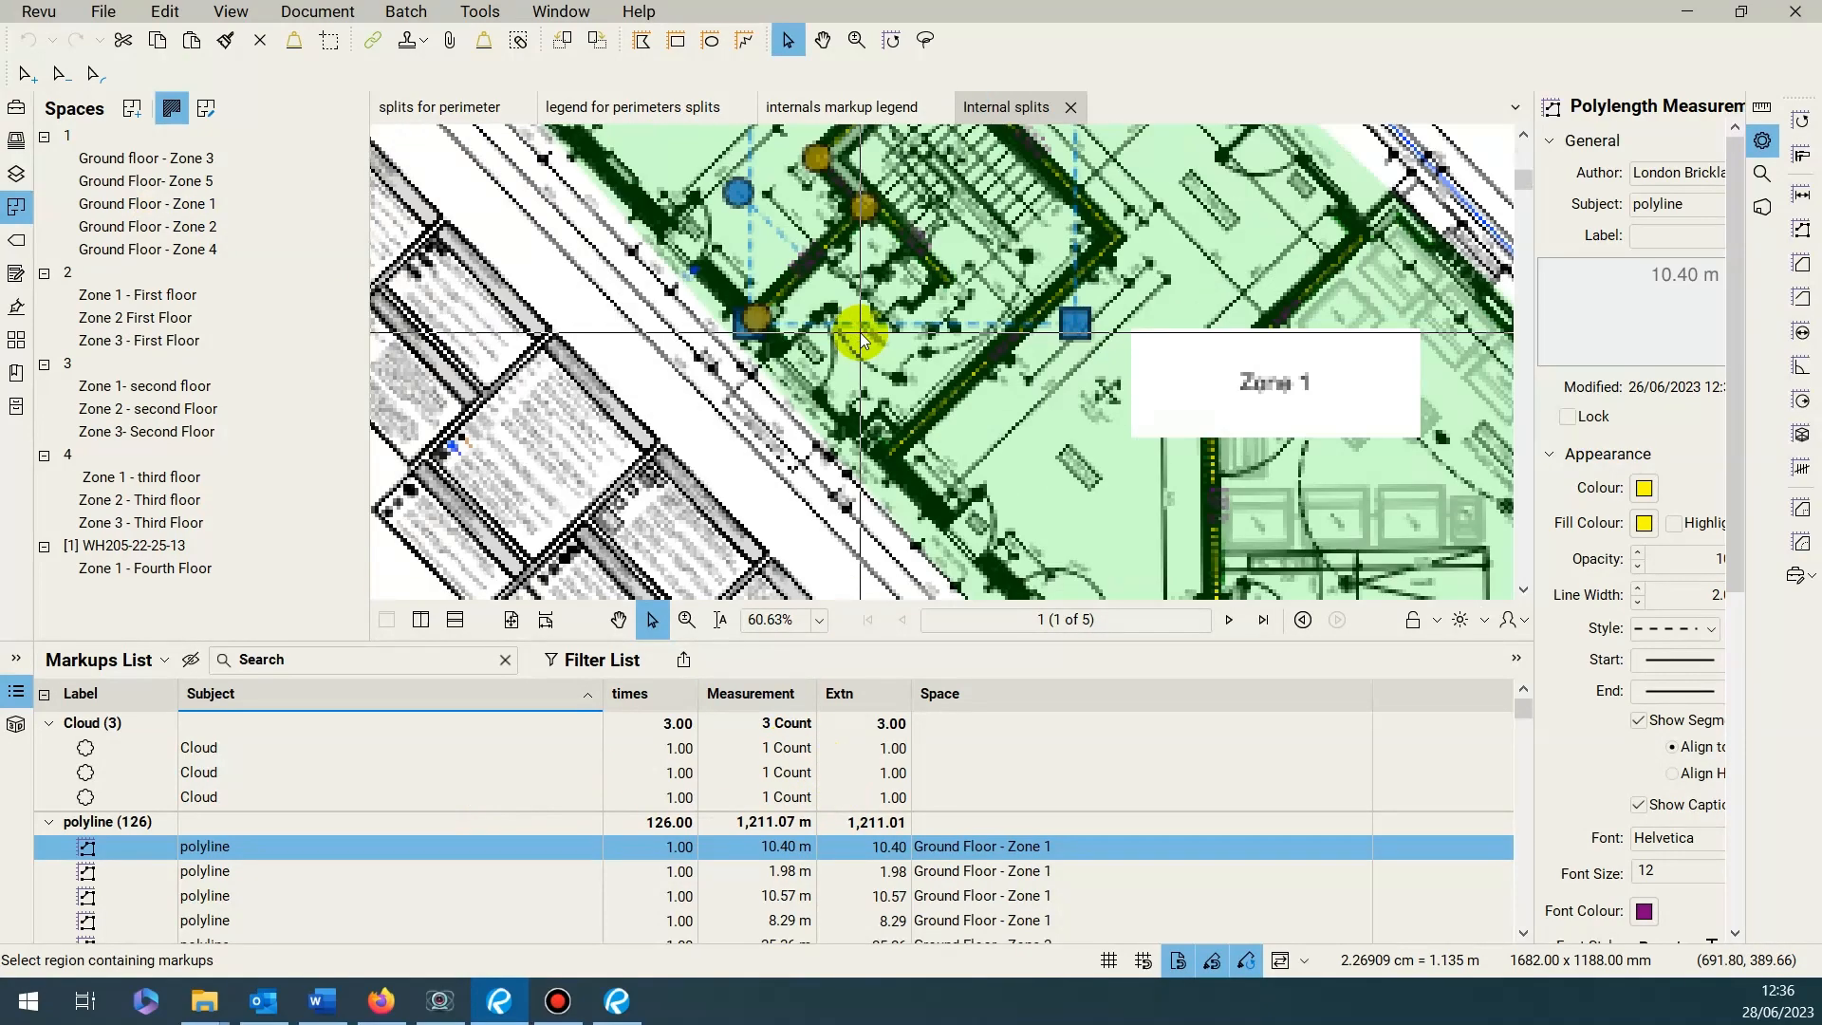
pyautogui.scroll(-2, 862, 334)
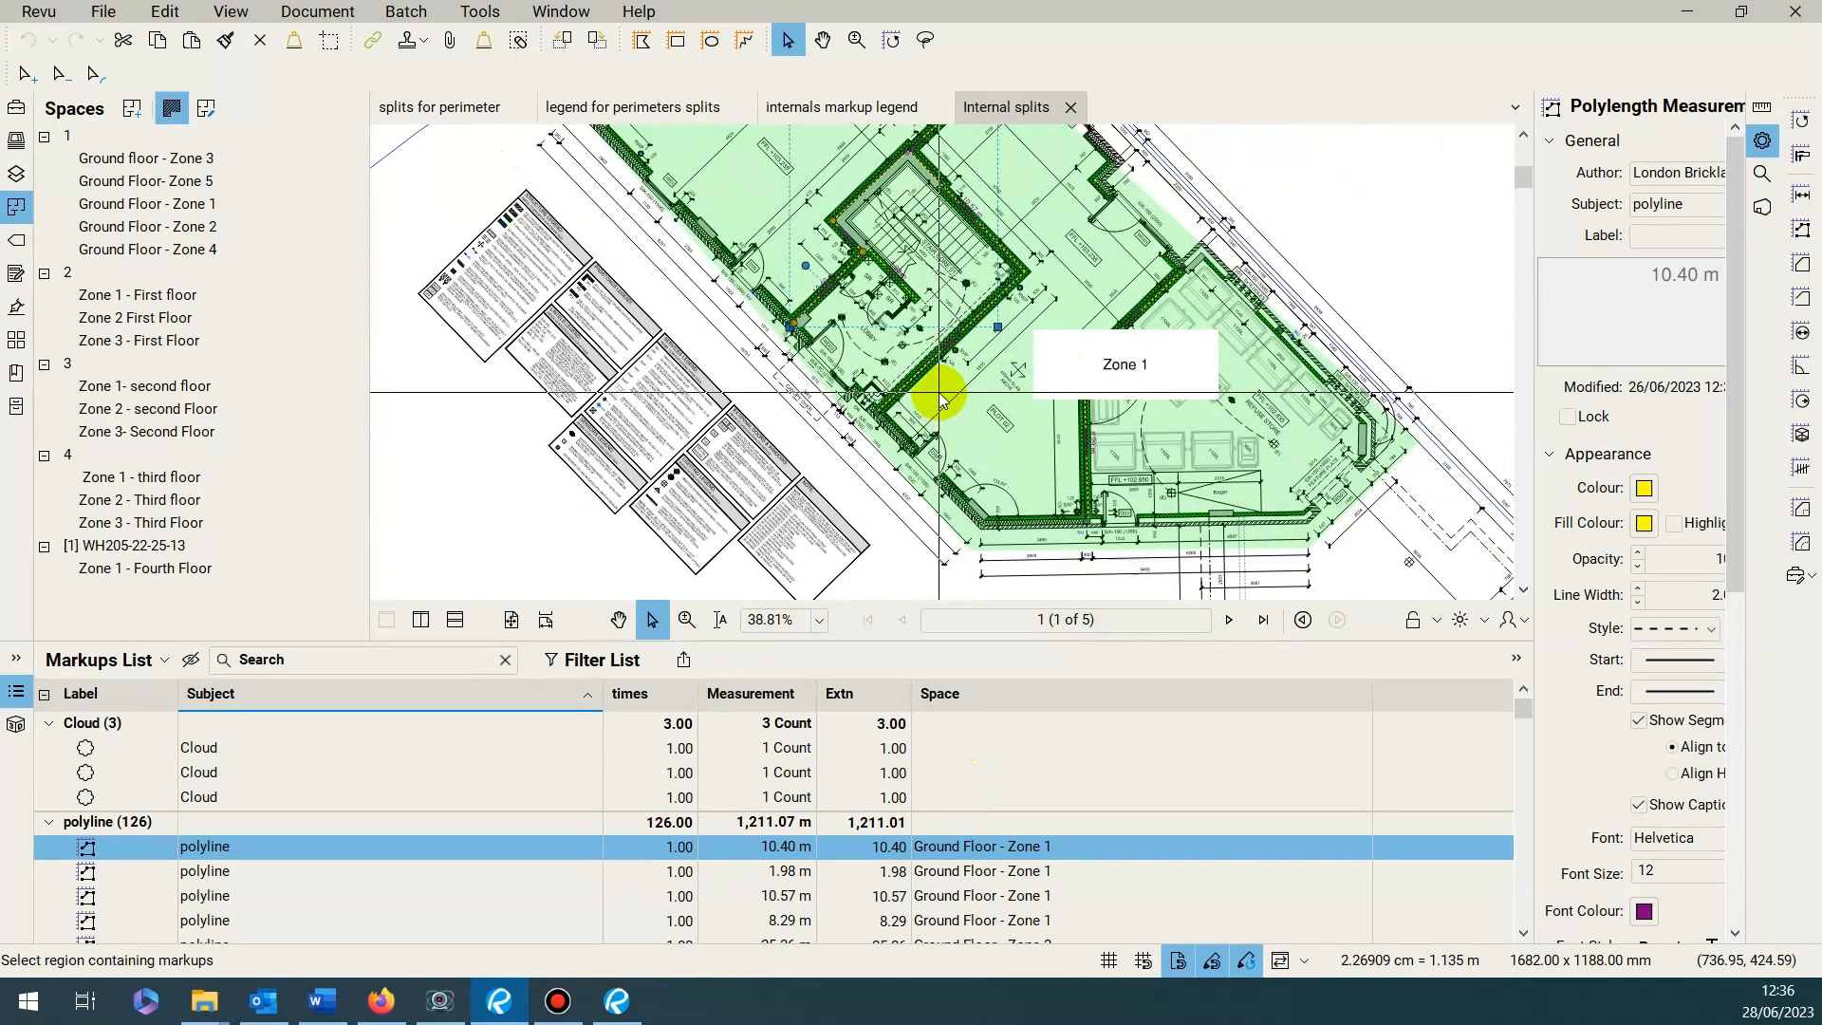
pyautogui.click(461, 871)
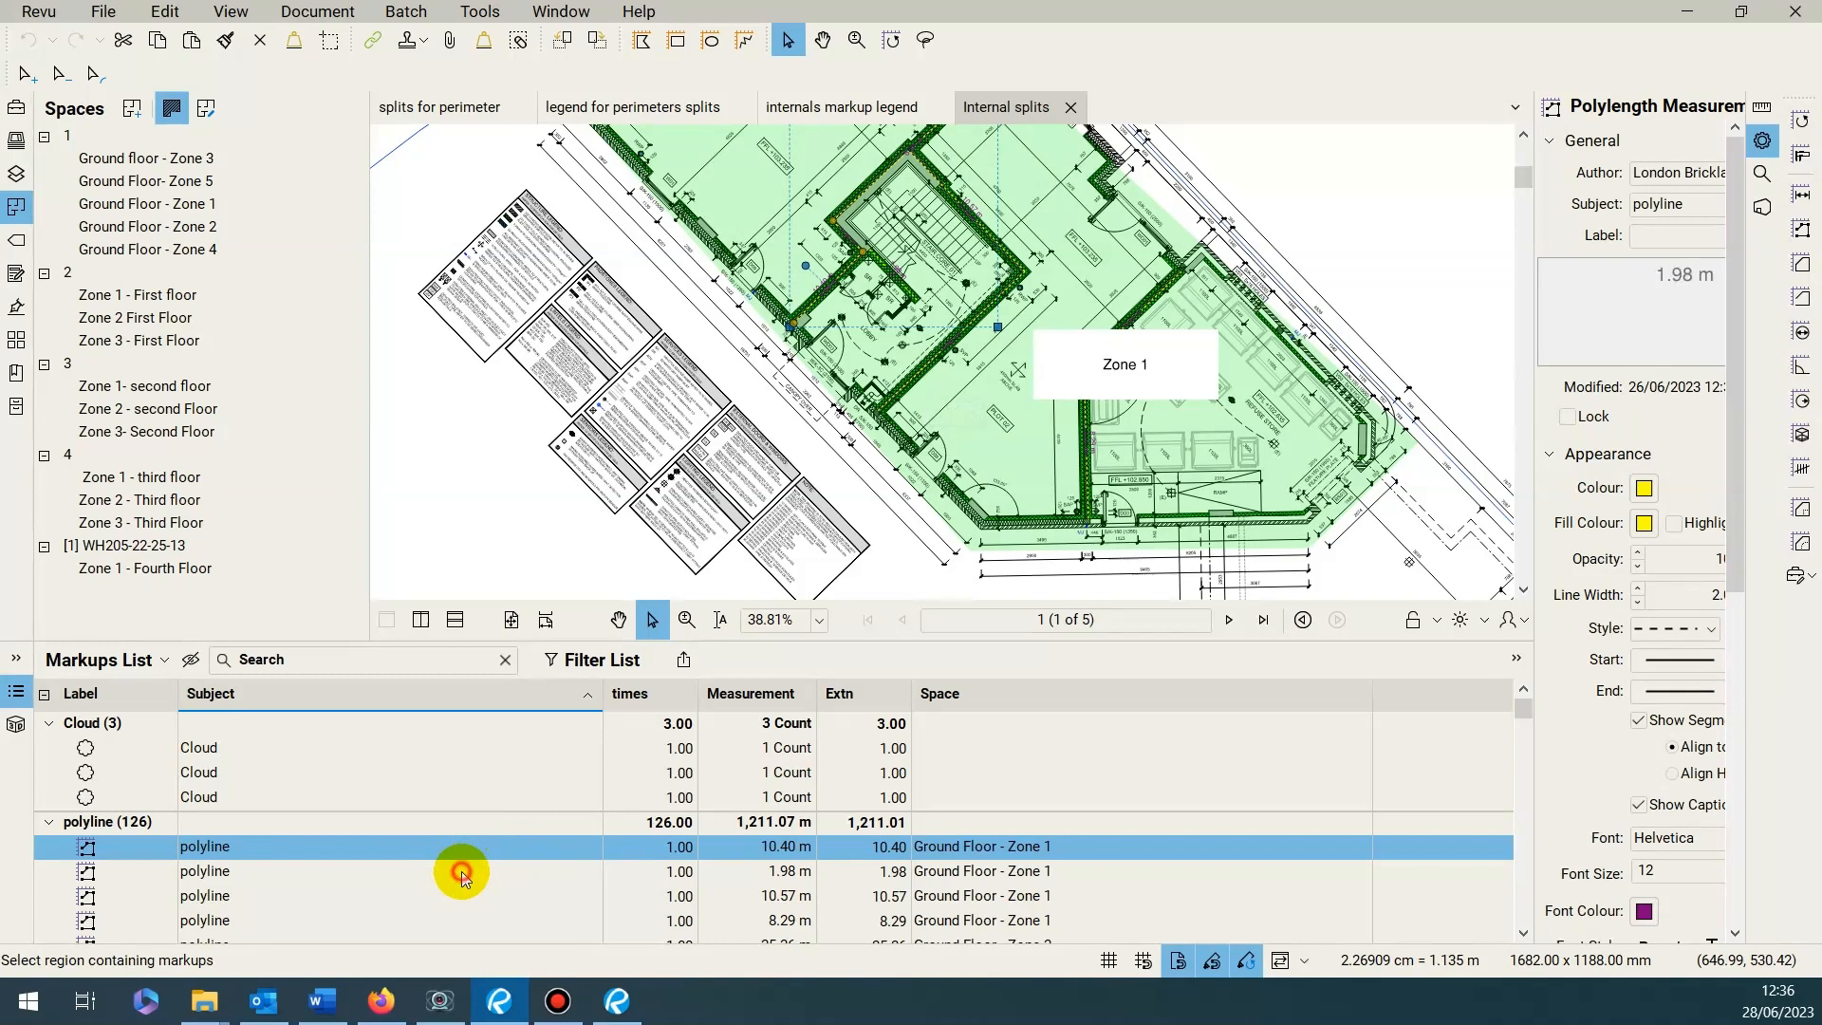
pyautogui.click(645, 896)
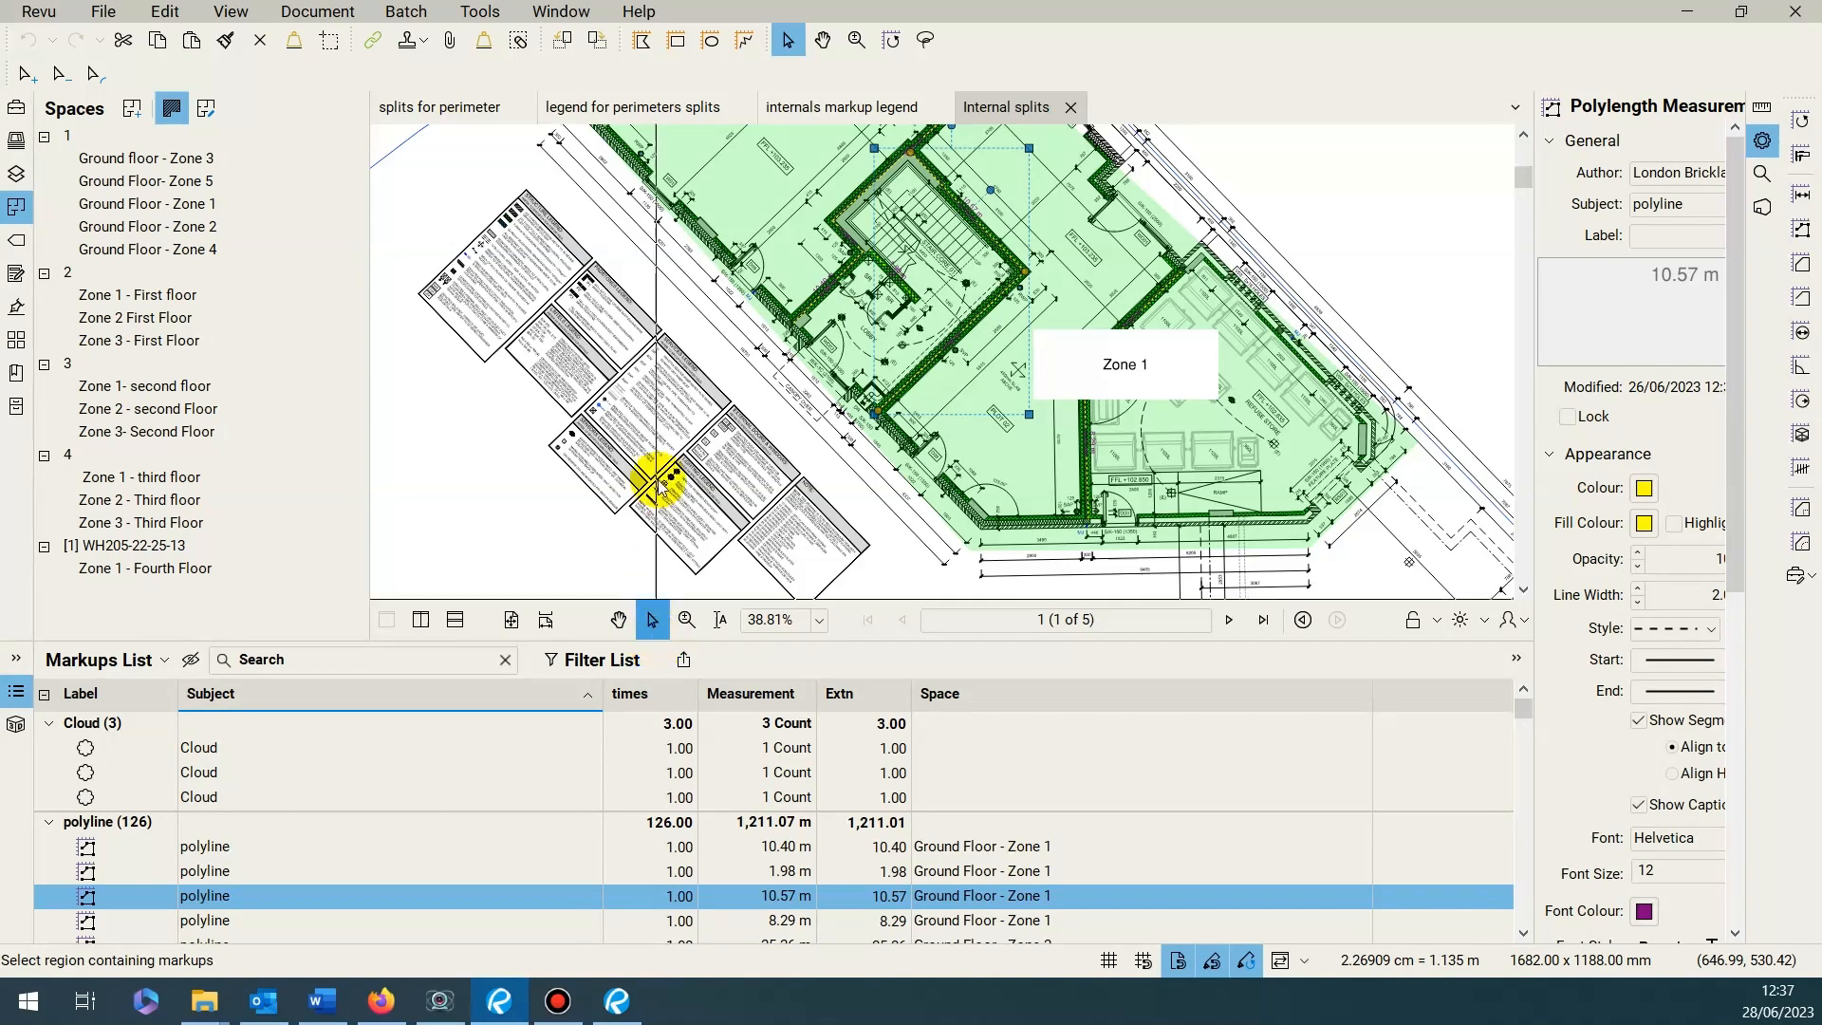
# Show the whole sheet and page forward from the ground-floor plan to the second-floor zone plan
pyautogui.scroll(-5, 664, 480)
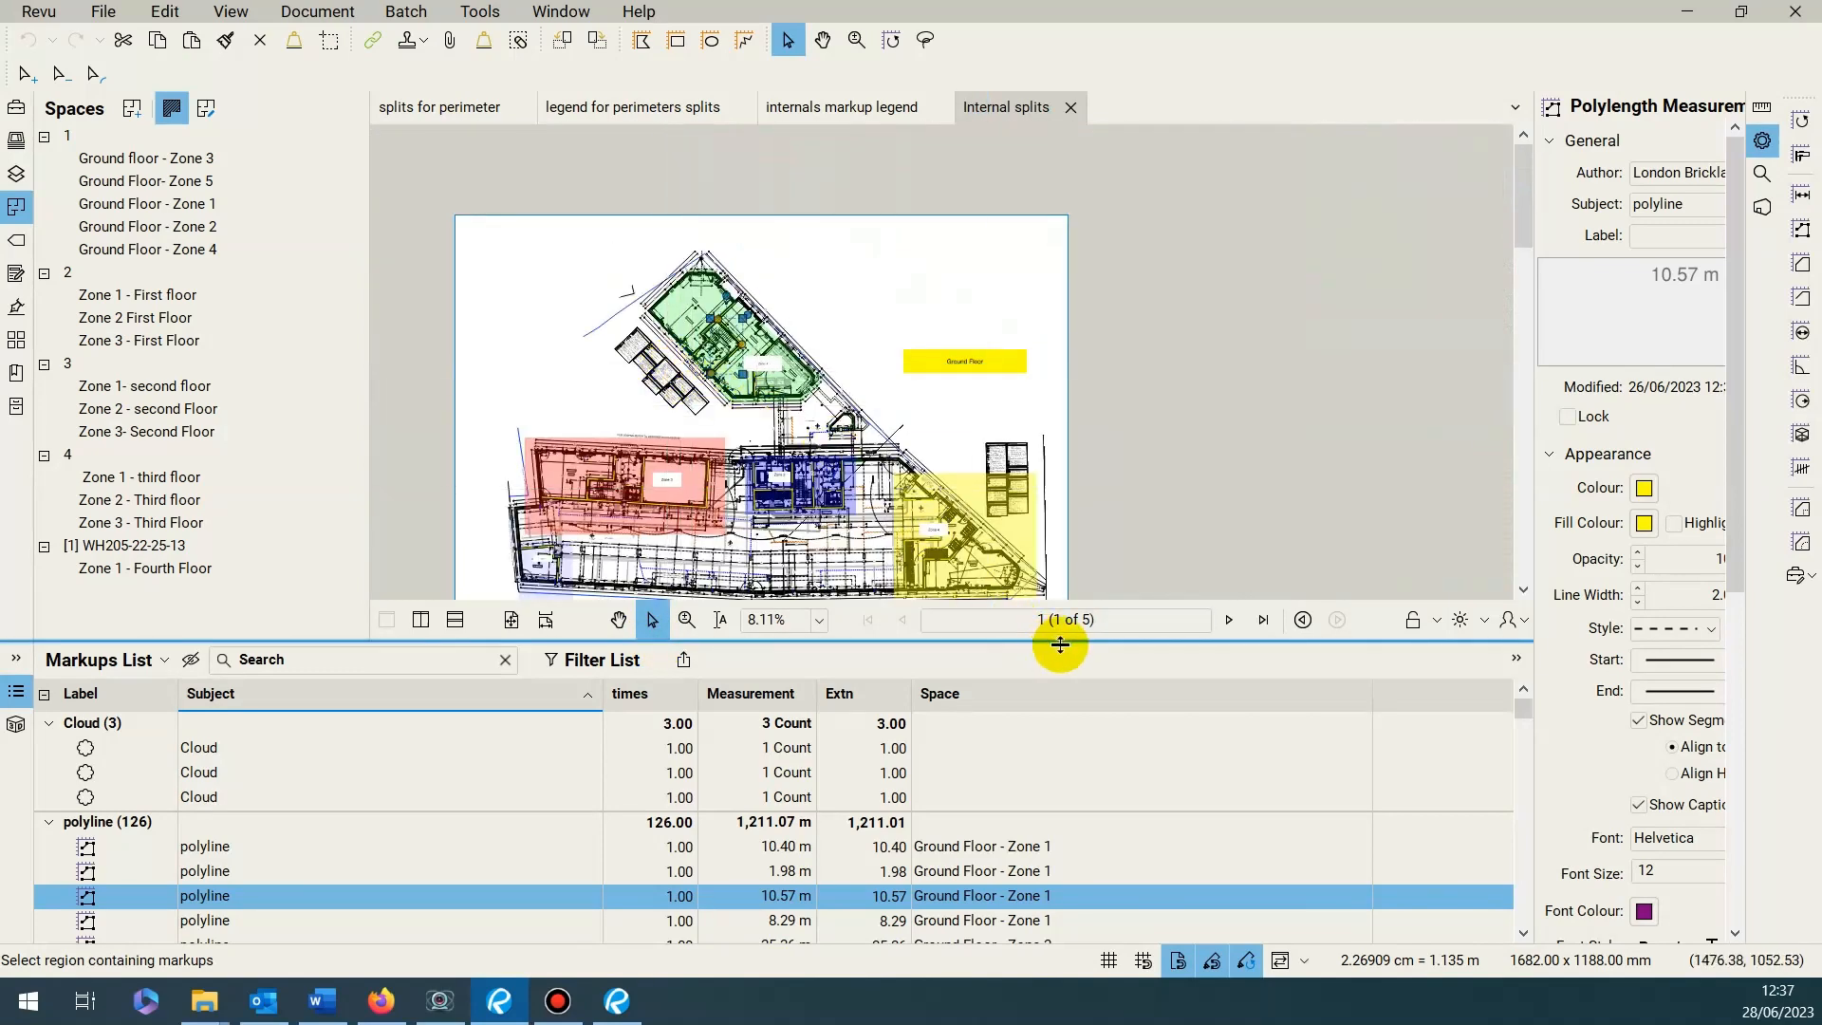
pyautogui.click(1229, 626)
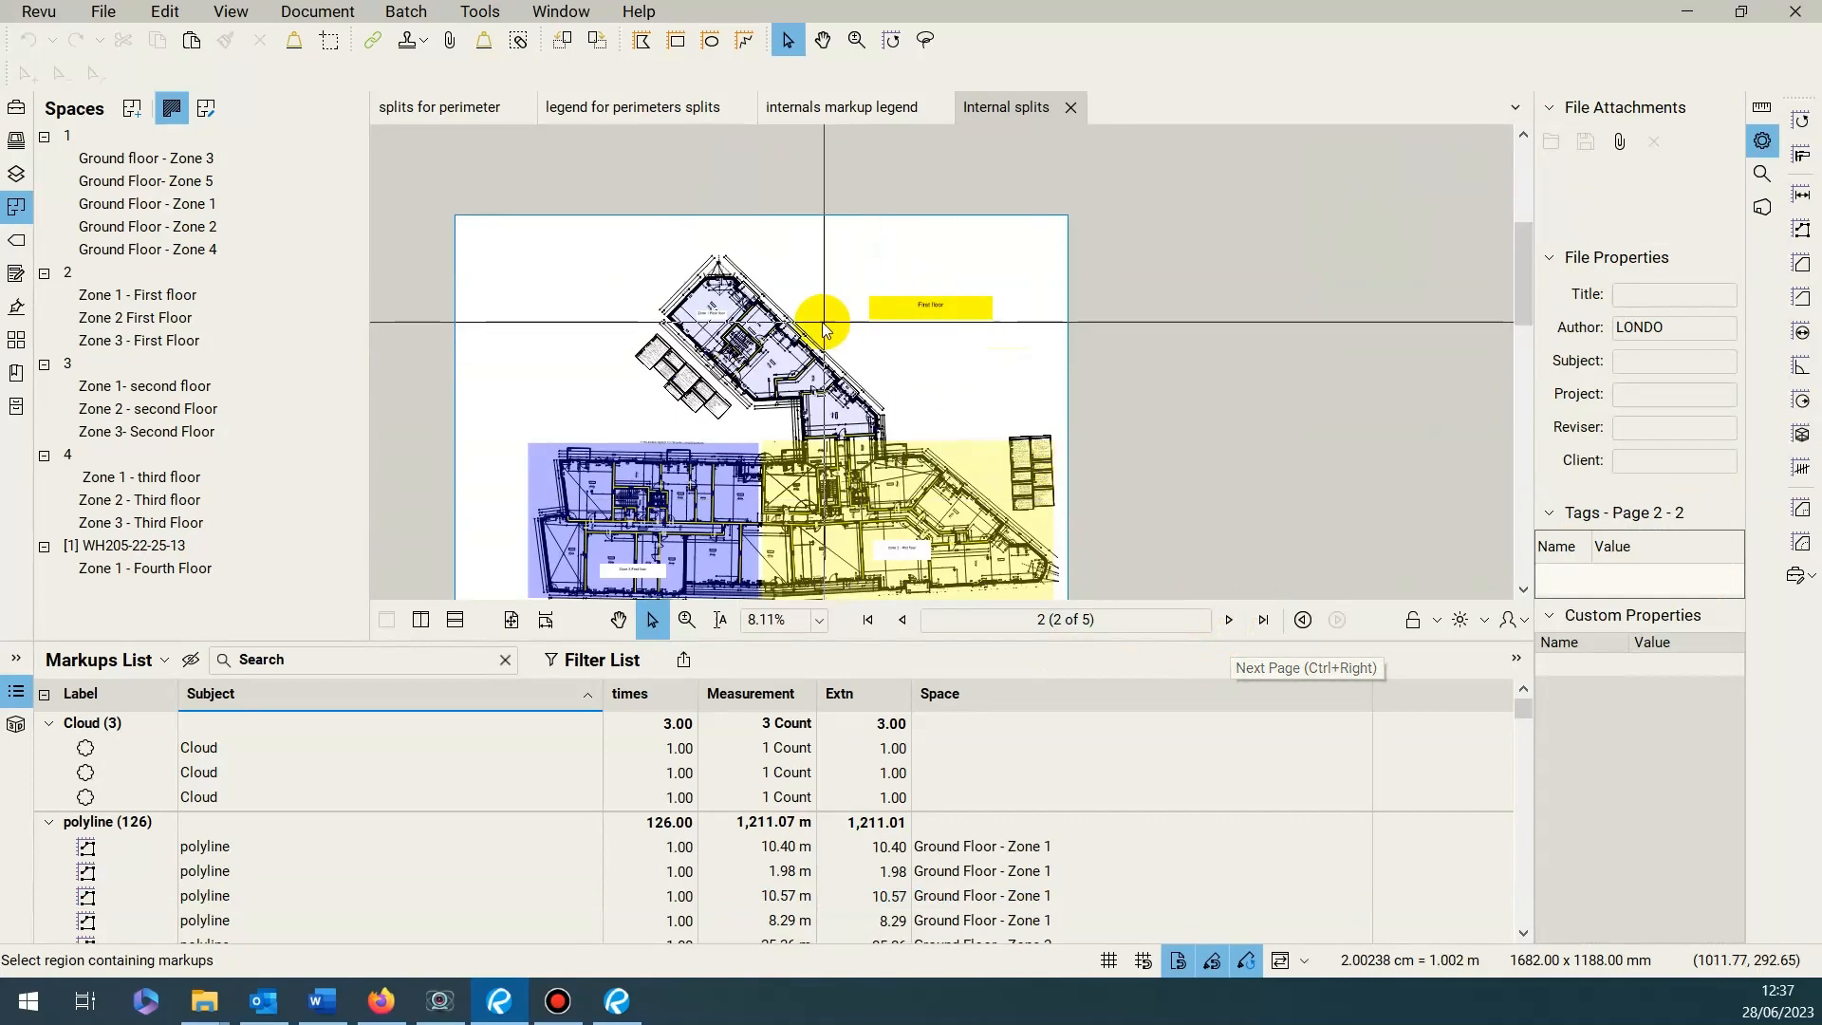
pyautogui.scroll(-1, 820, 303)
pyautogui.click(1230, 622)
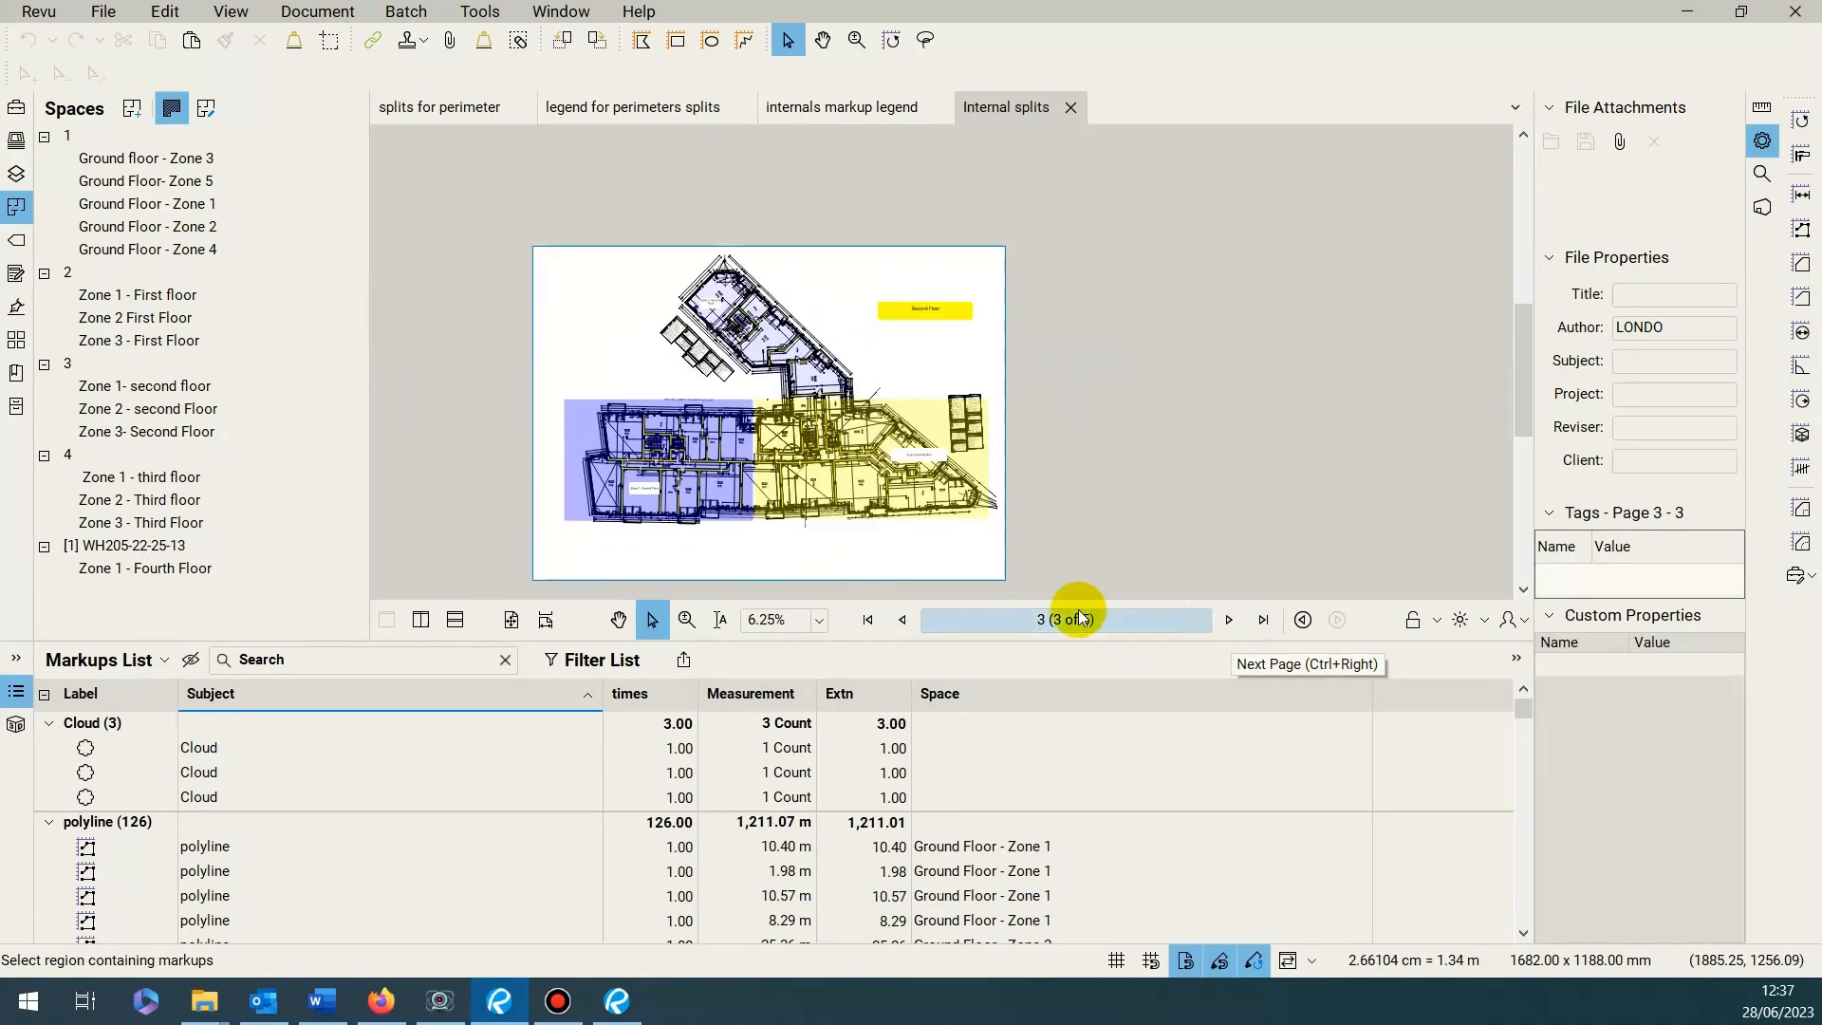
# Select a vertical internal wall polyline in Zone 2 of the second floor to locate its markups list entry, and resize the list around it
pyautogui.scroll(3, 820, 546)
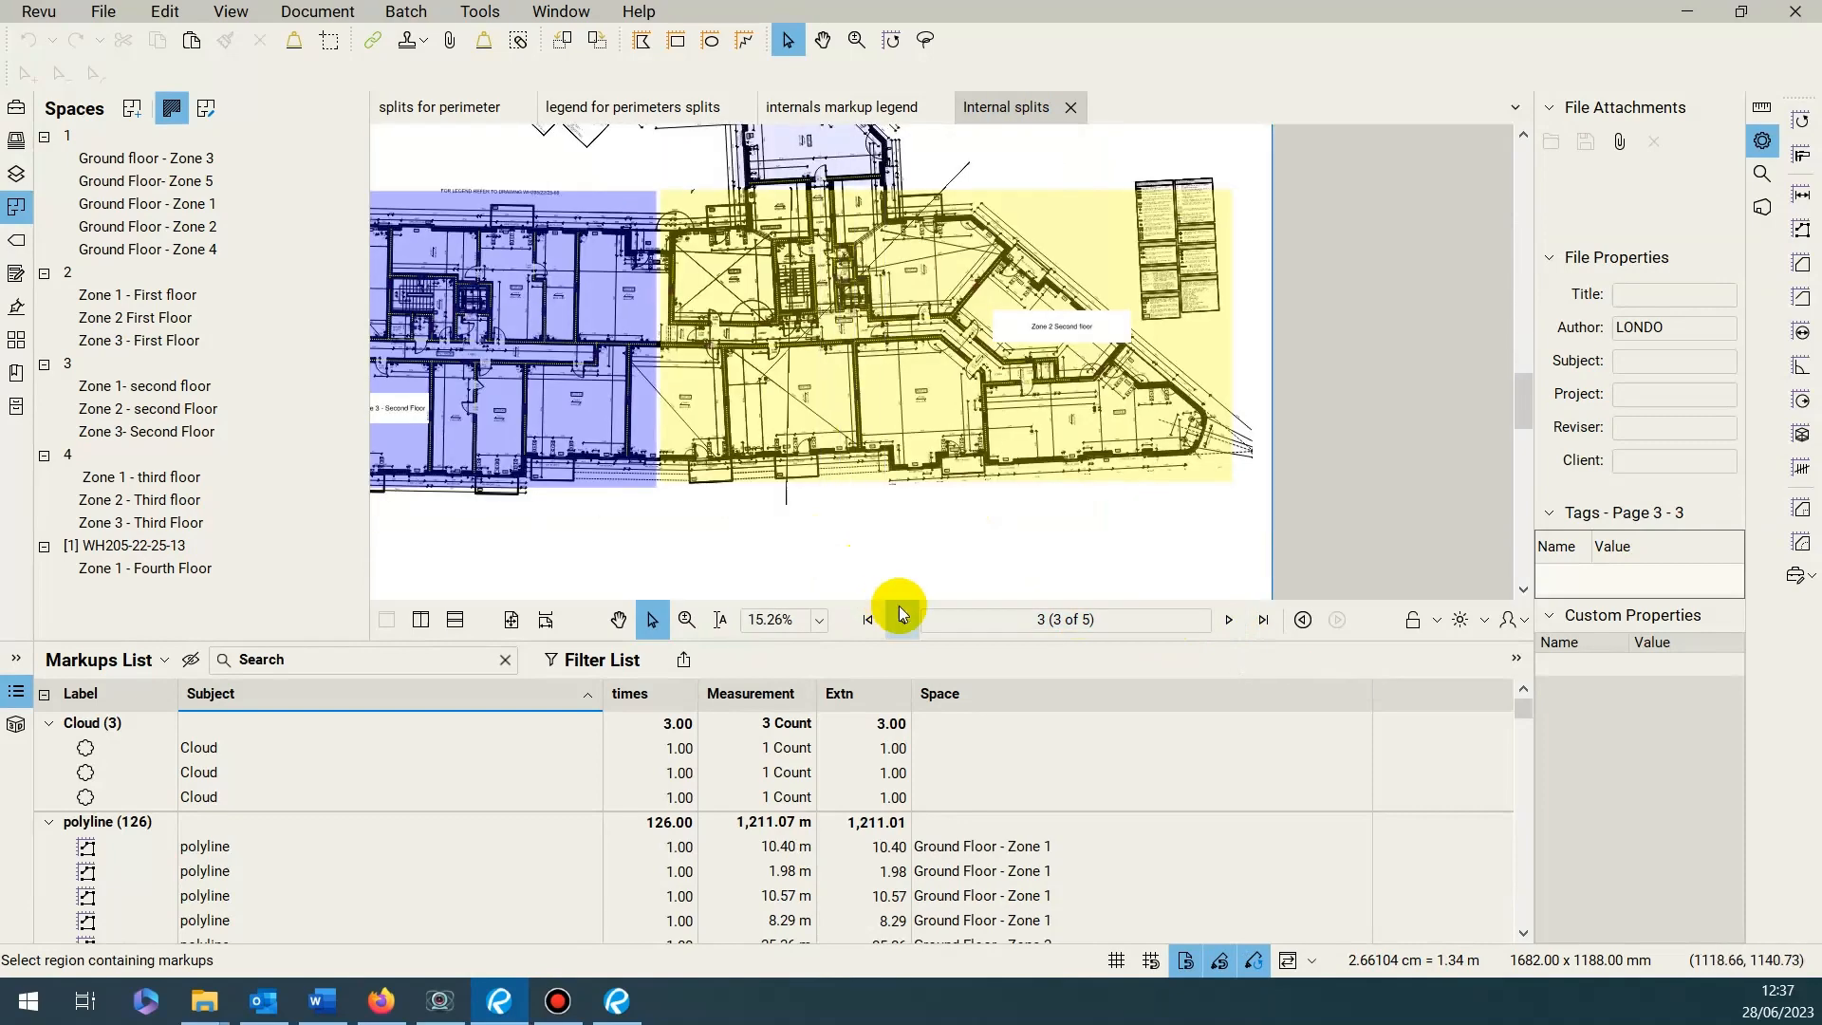
pyautogui.scroll(3, 834, 463)
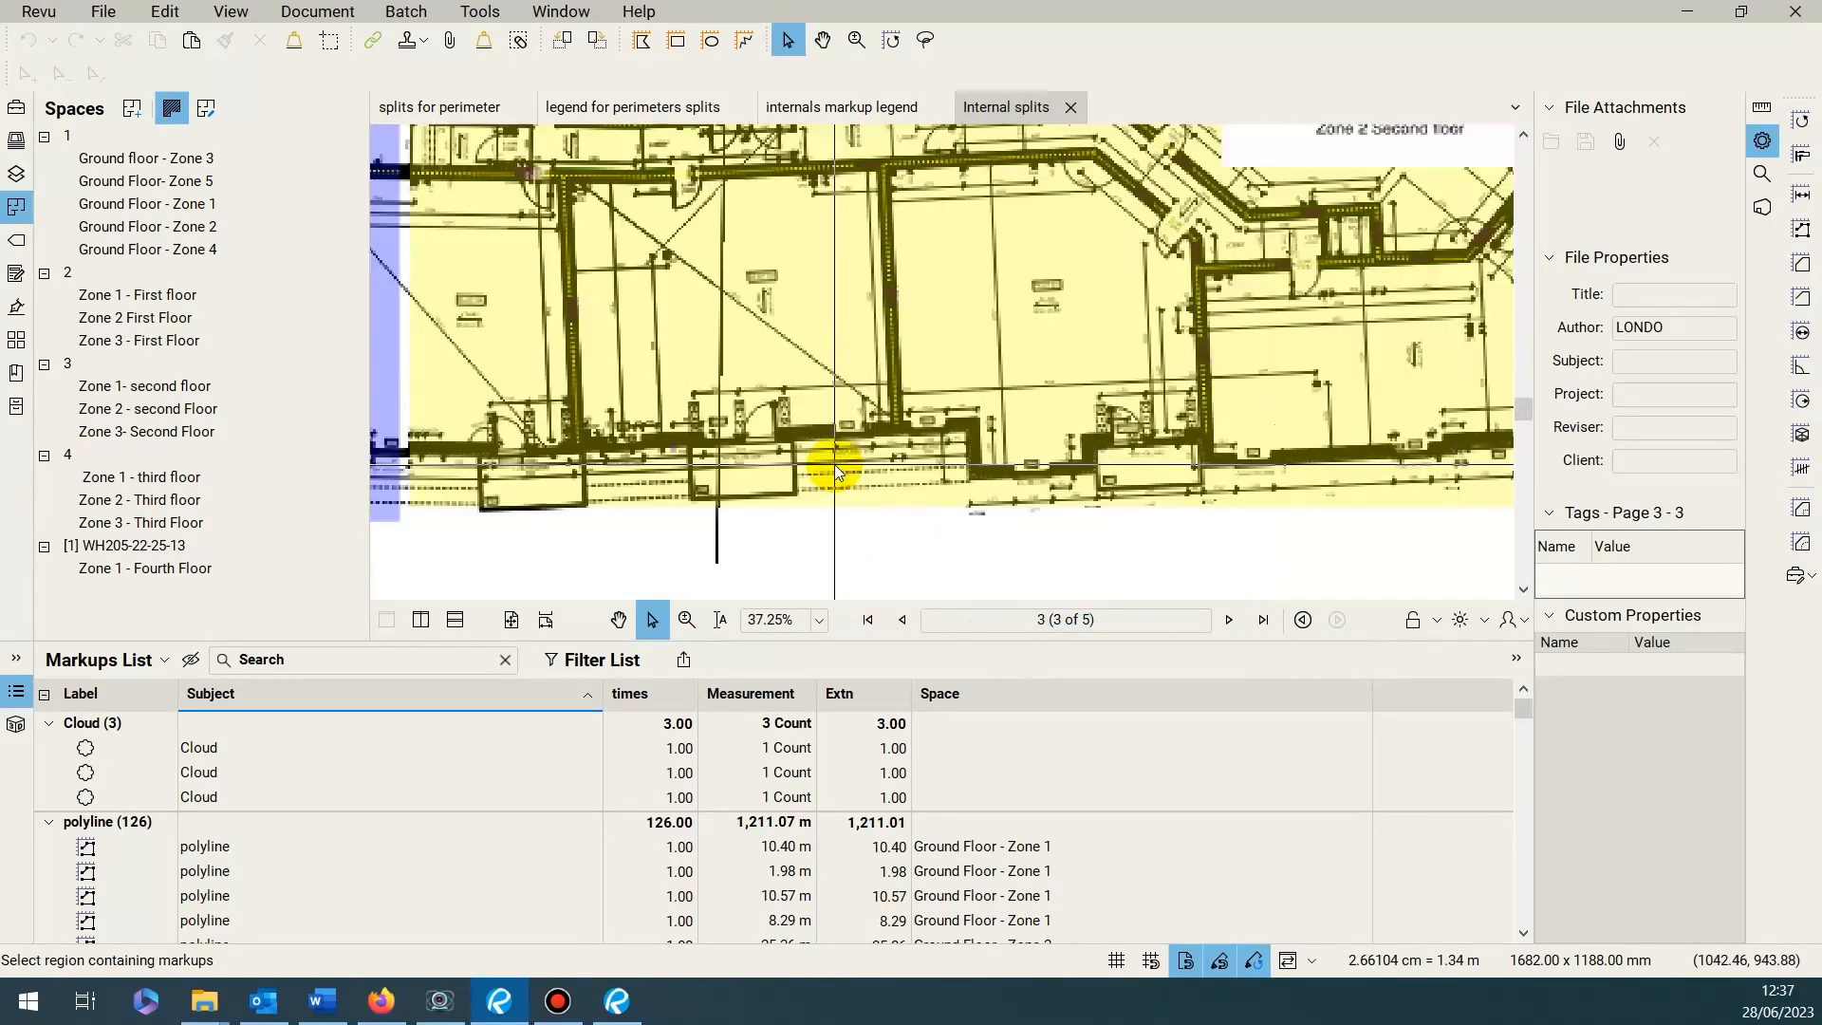
pyautogui.moveTo(866, 641); pyautogui.dragTo(835, 510)
pyautogui.click(897, 377)
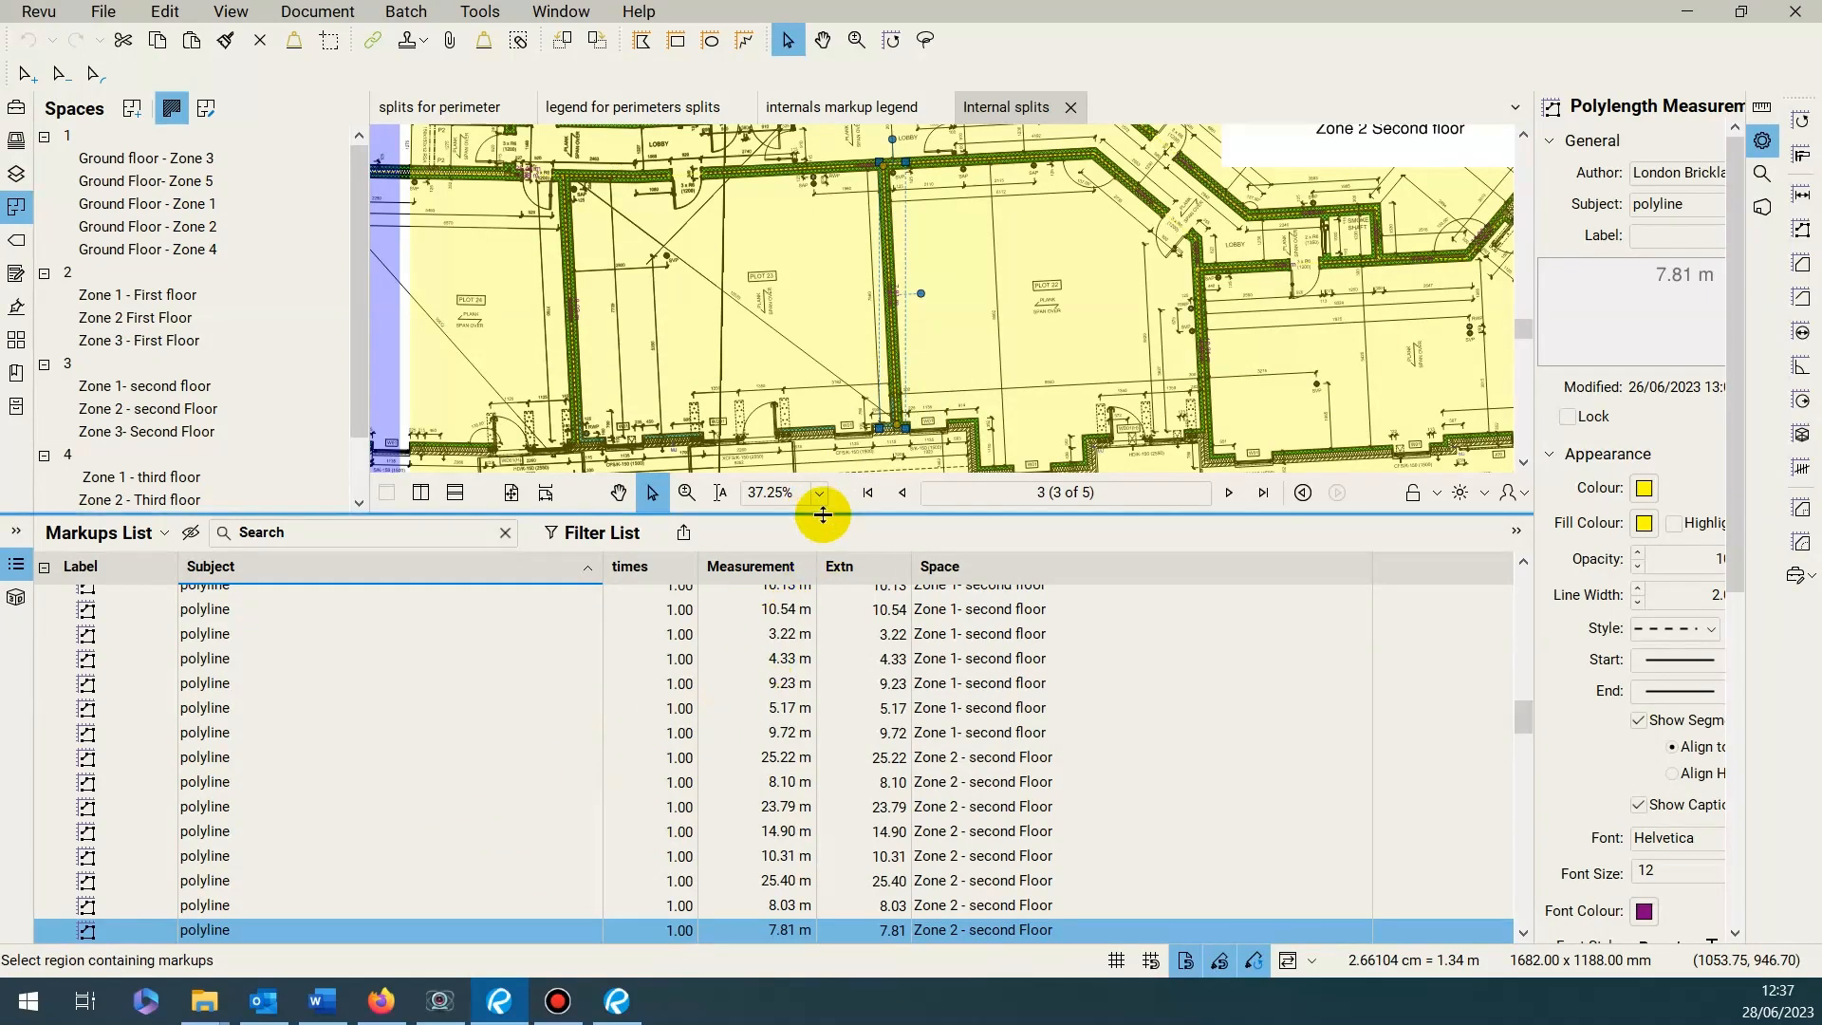
pyautogui.moveTo(825, 512); pyautogui.dragTo(854, 720)
pyautogui.scroll(-3, 890, 604)
pyautogui.scroll(-1, 890, 604)
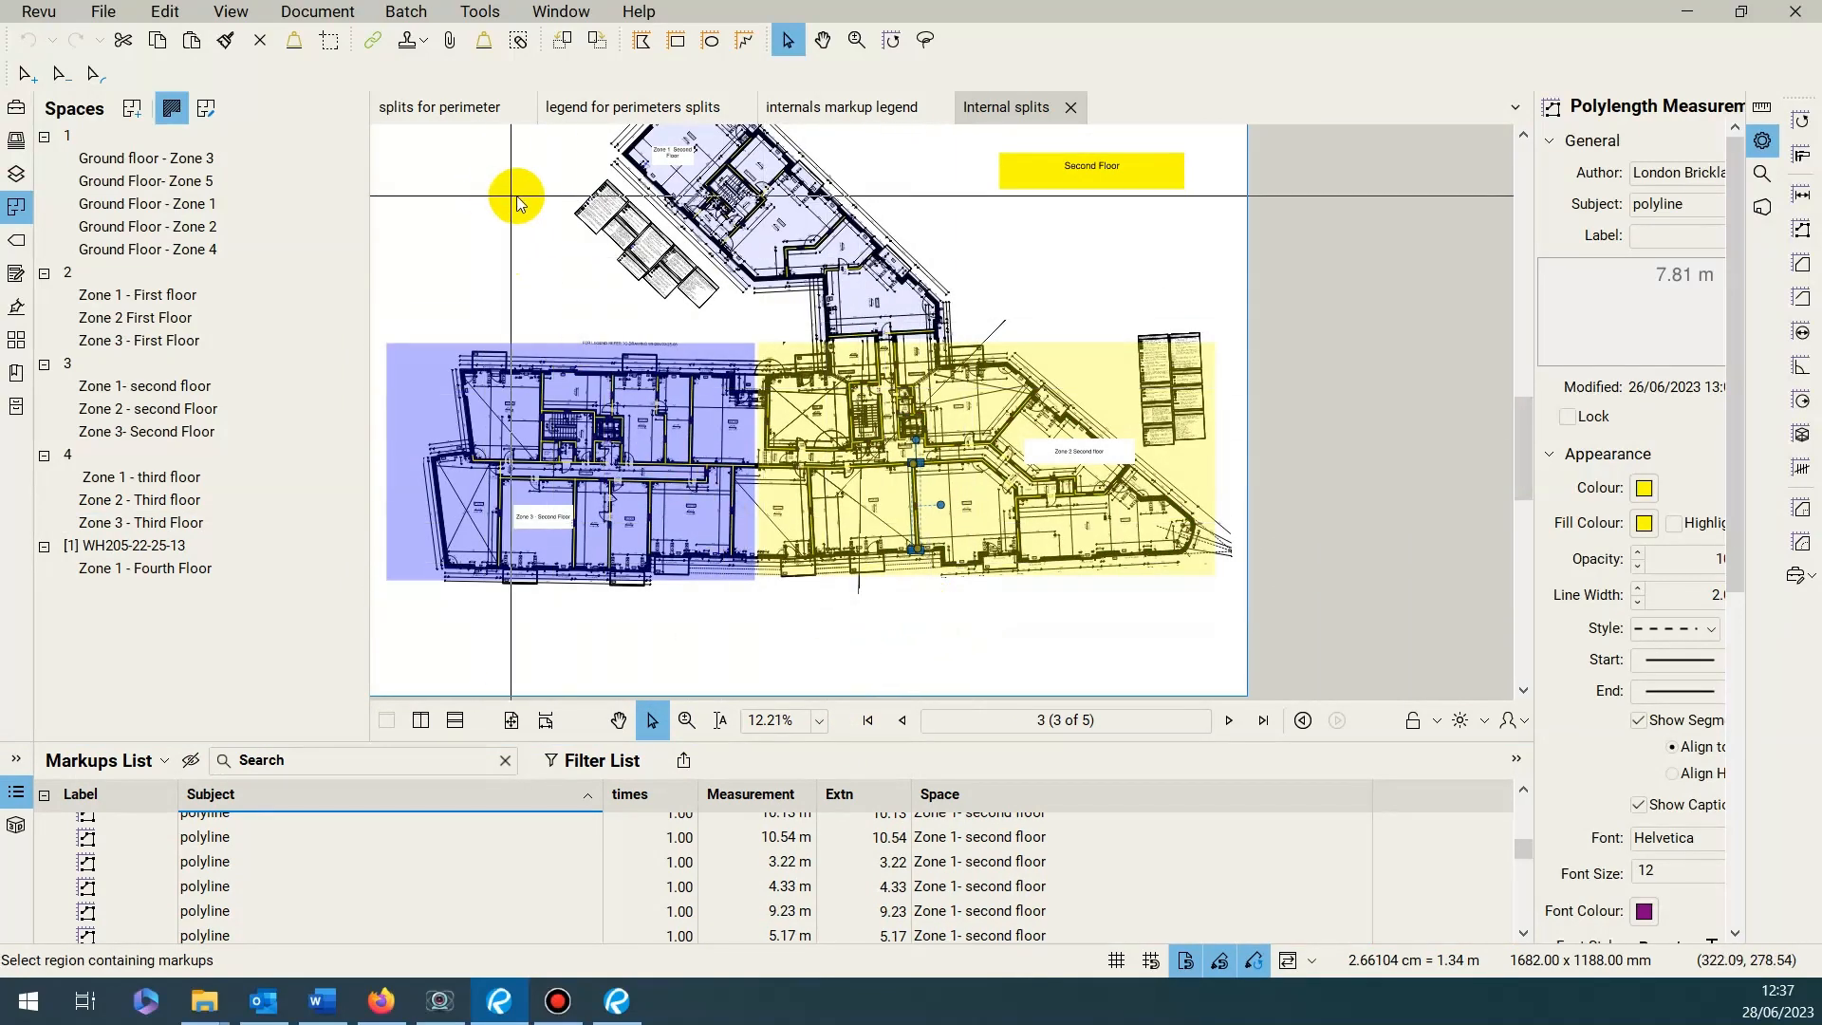
# Open the legend for perimeters splits document and examine the coloured floor and parapet bands on Elevation A
pyautogui.click(582, 112)
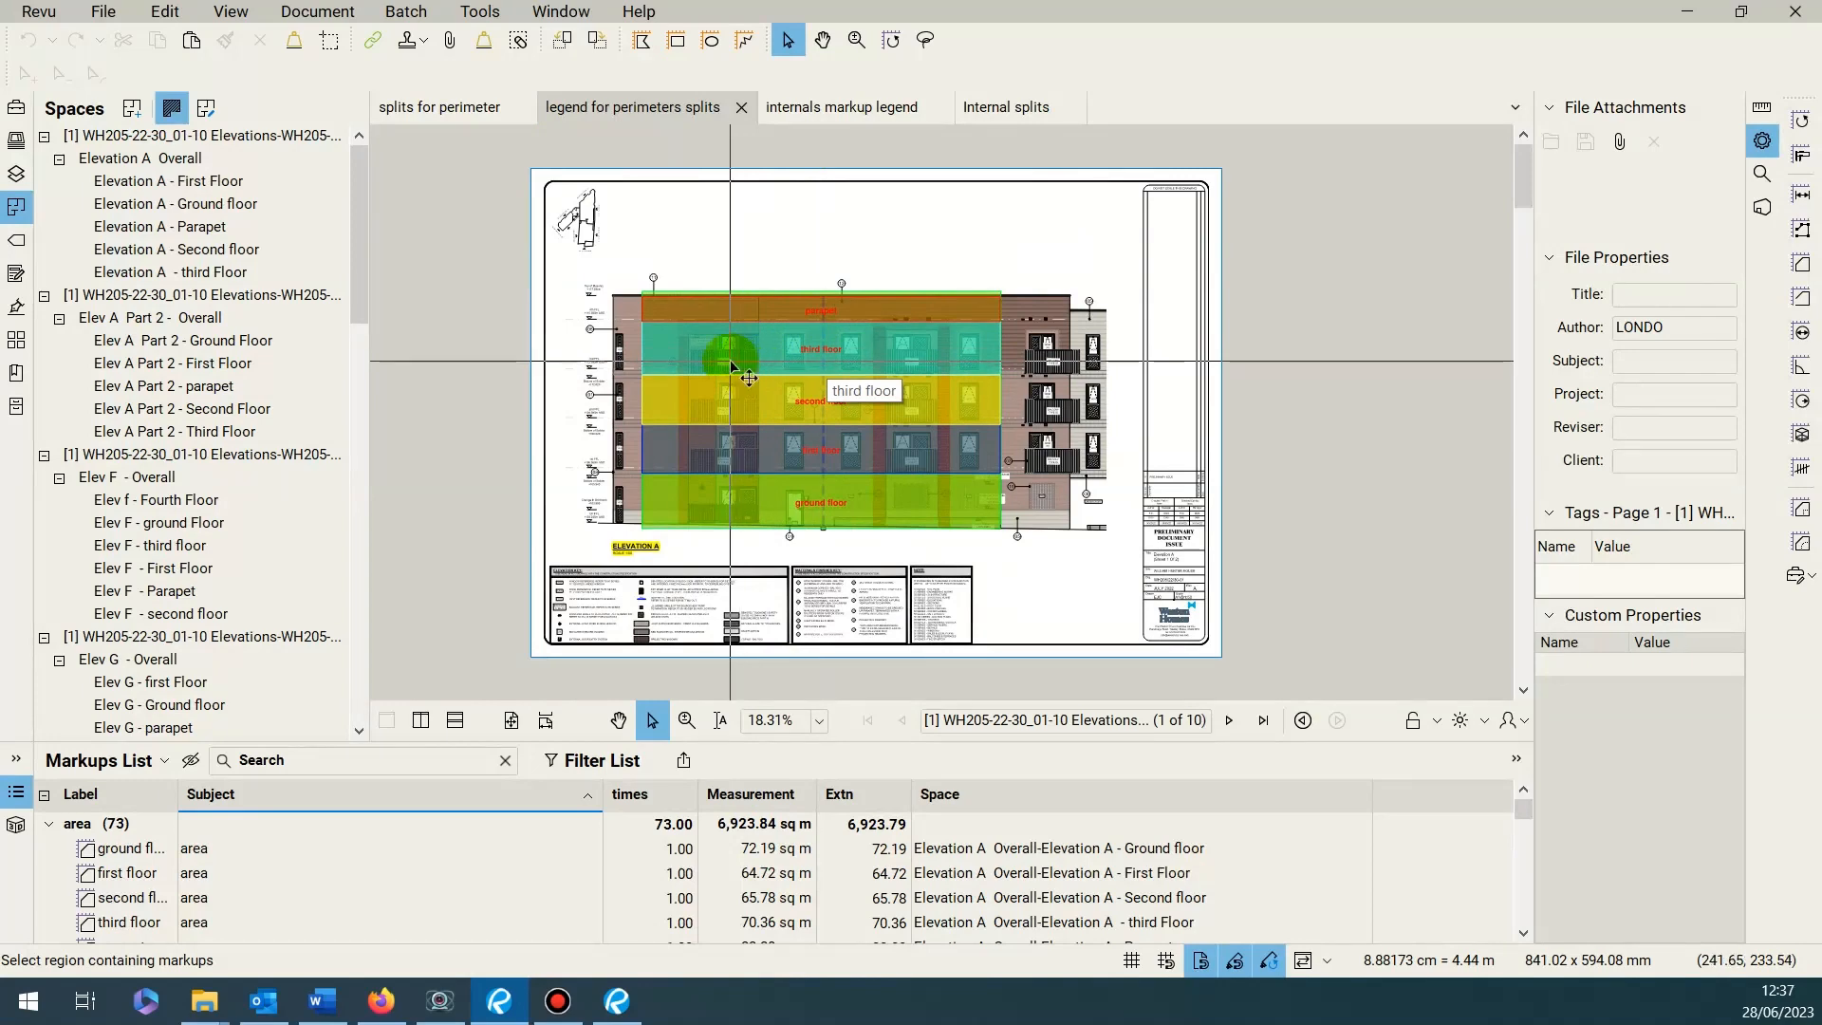
pyautogui.scroll(2, 731, 360)
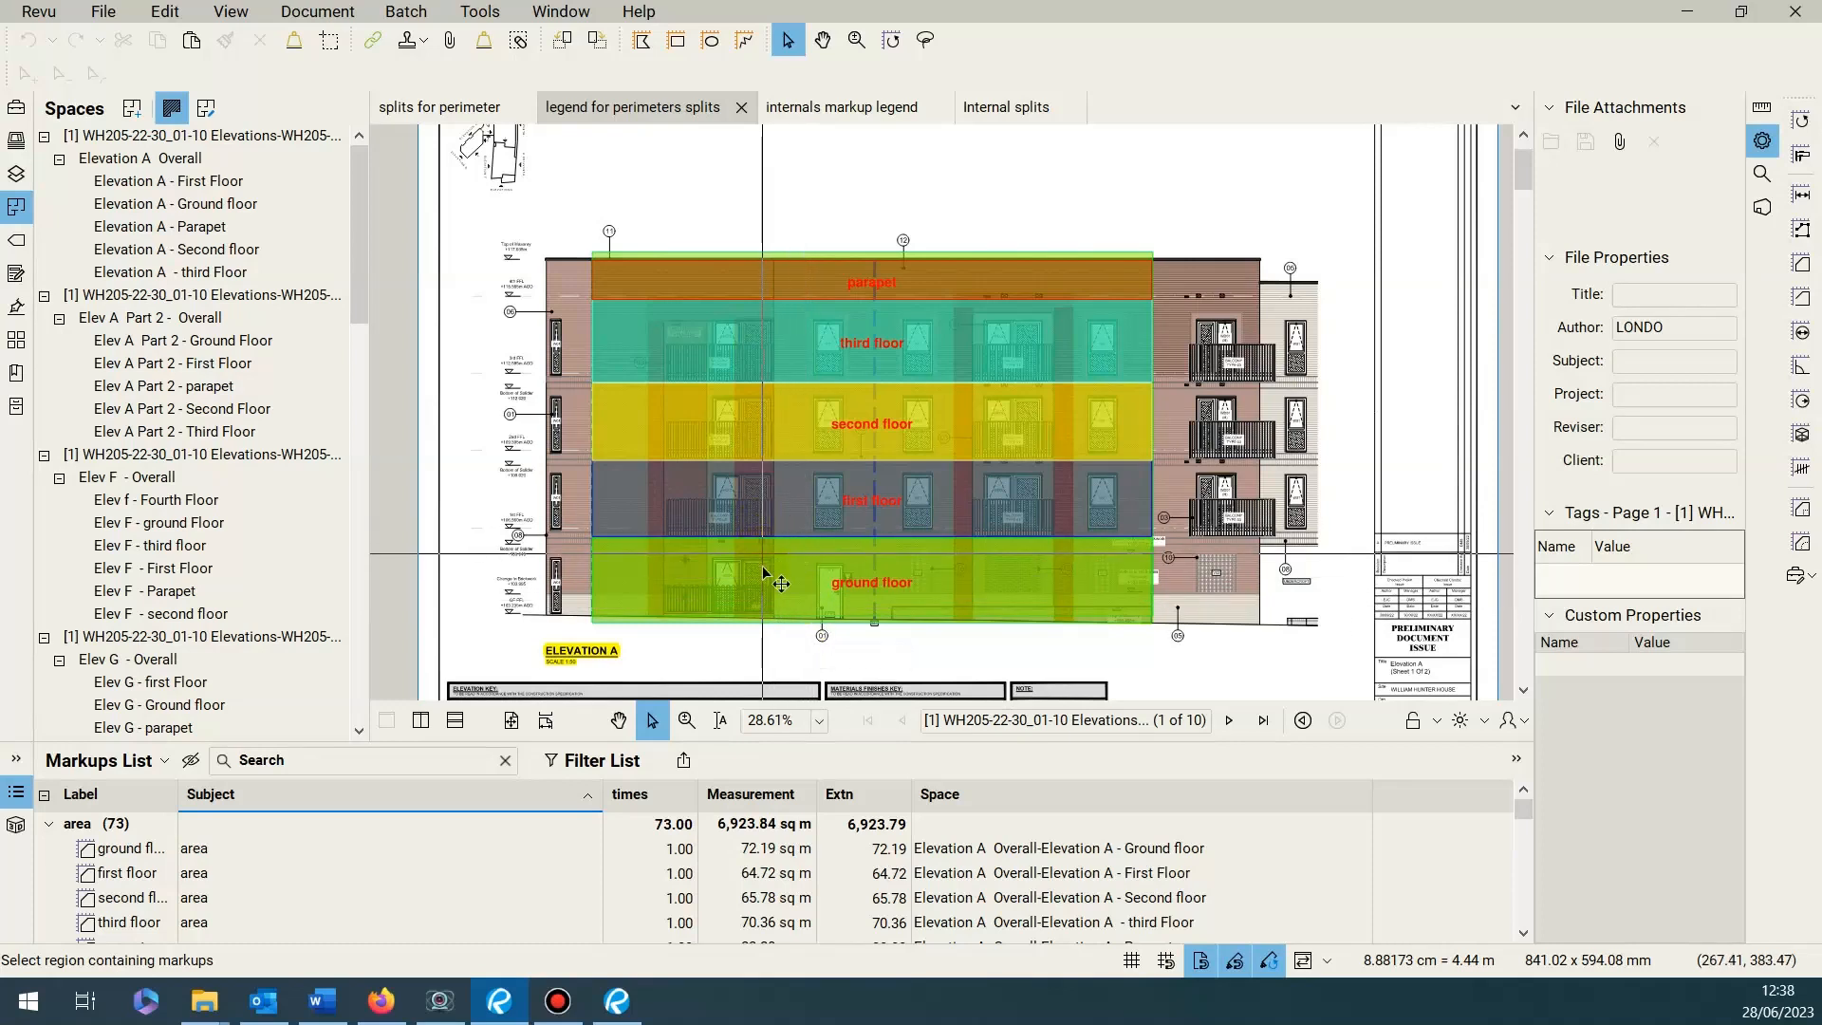
pyautogui.click(777, 641)
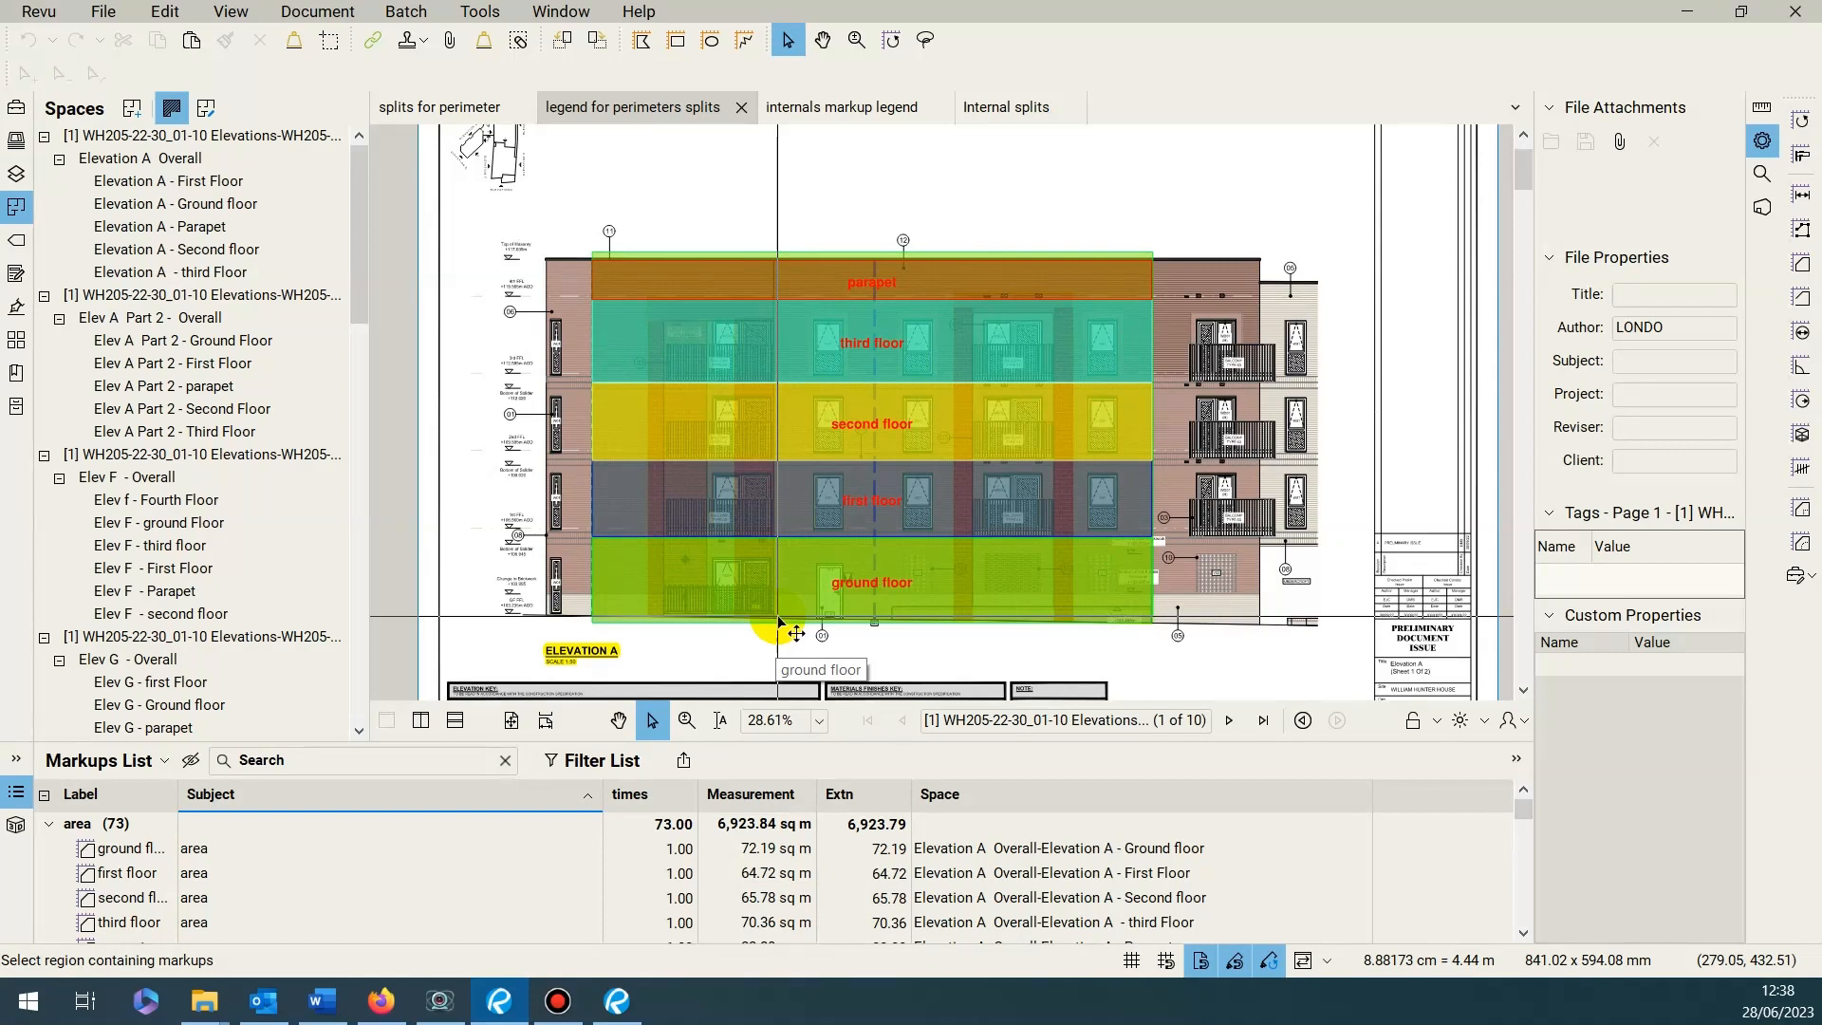
pyautogui.scroll(-2, 902, 512)
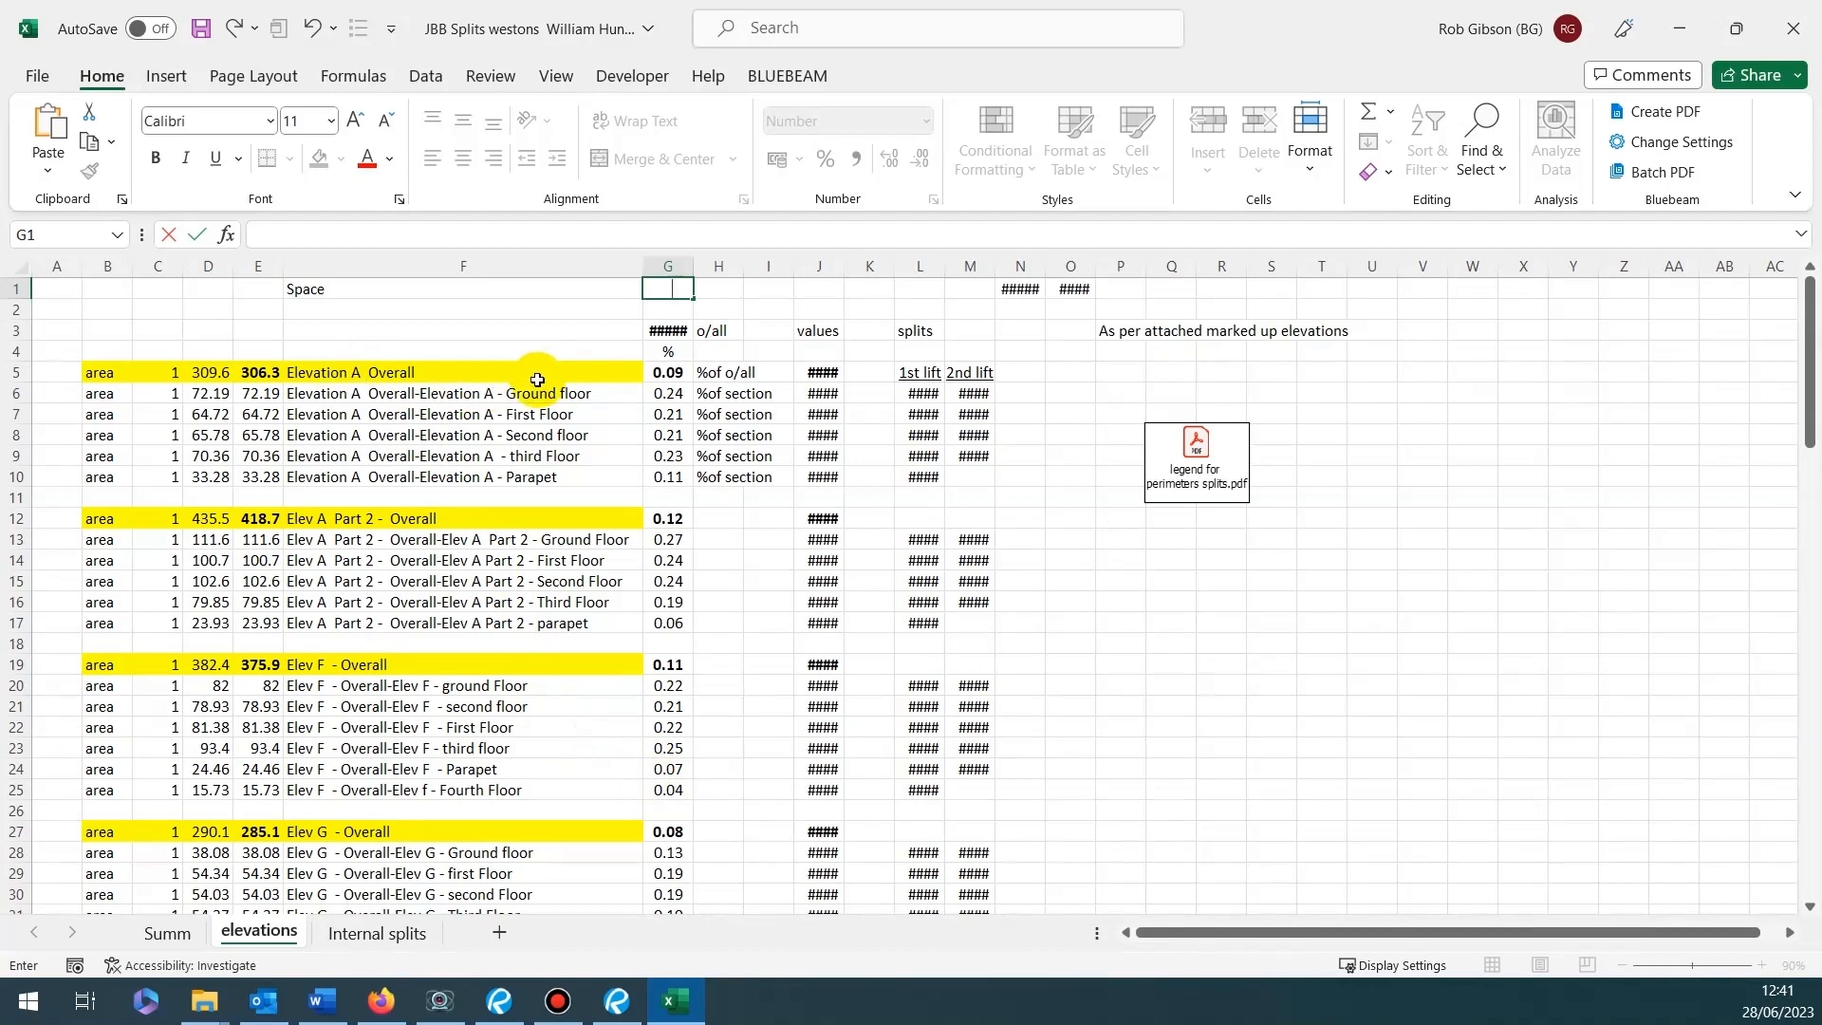
# In the Excel splits workbook's elevations sheet, review Elevation A's entries and the percentage formulas from parapet to ground floor
pyautogui.click(403, 373)
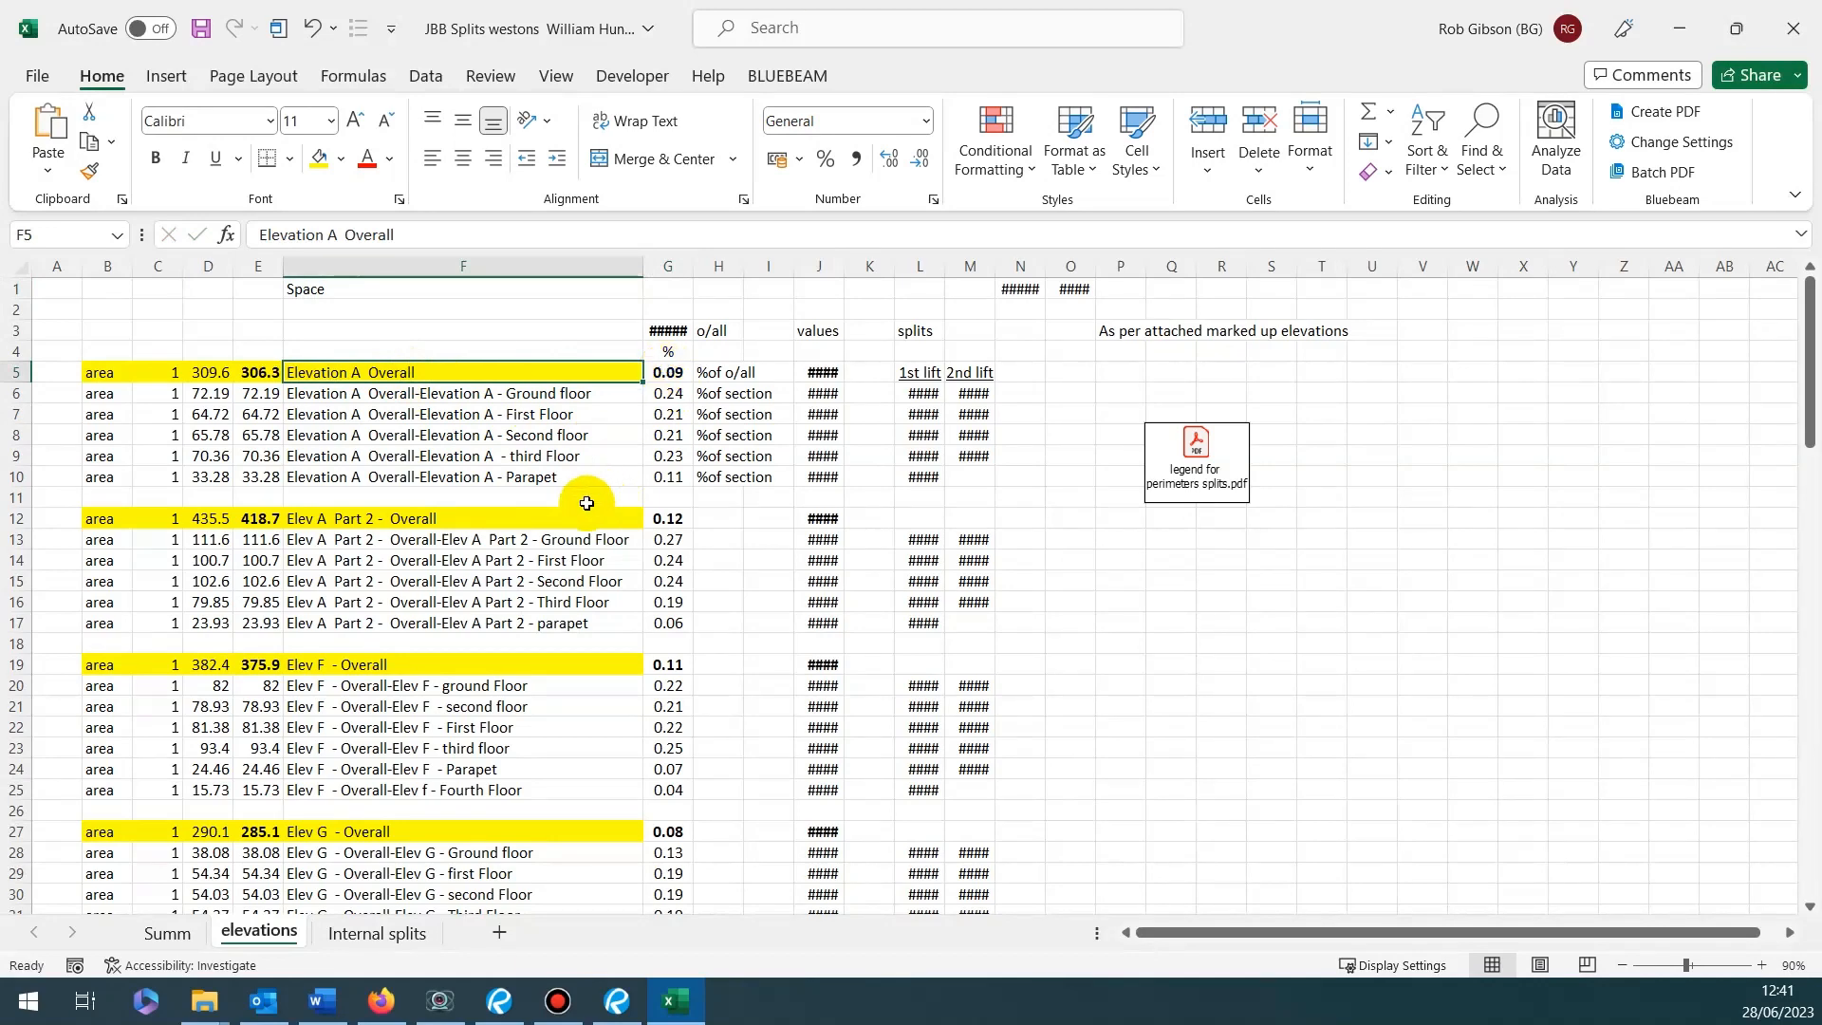
pyautogui.click(559, 478)
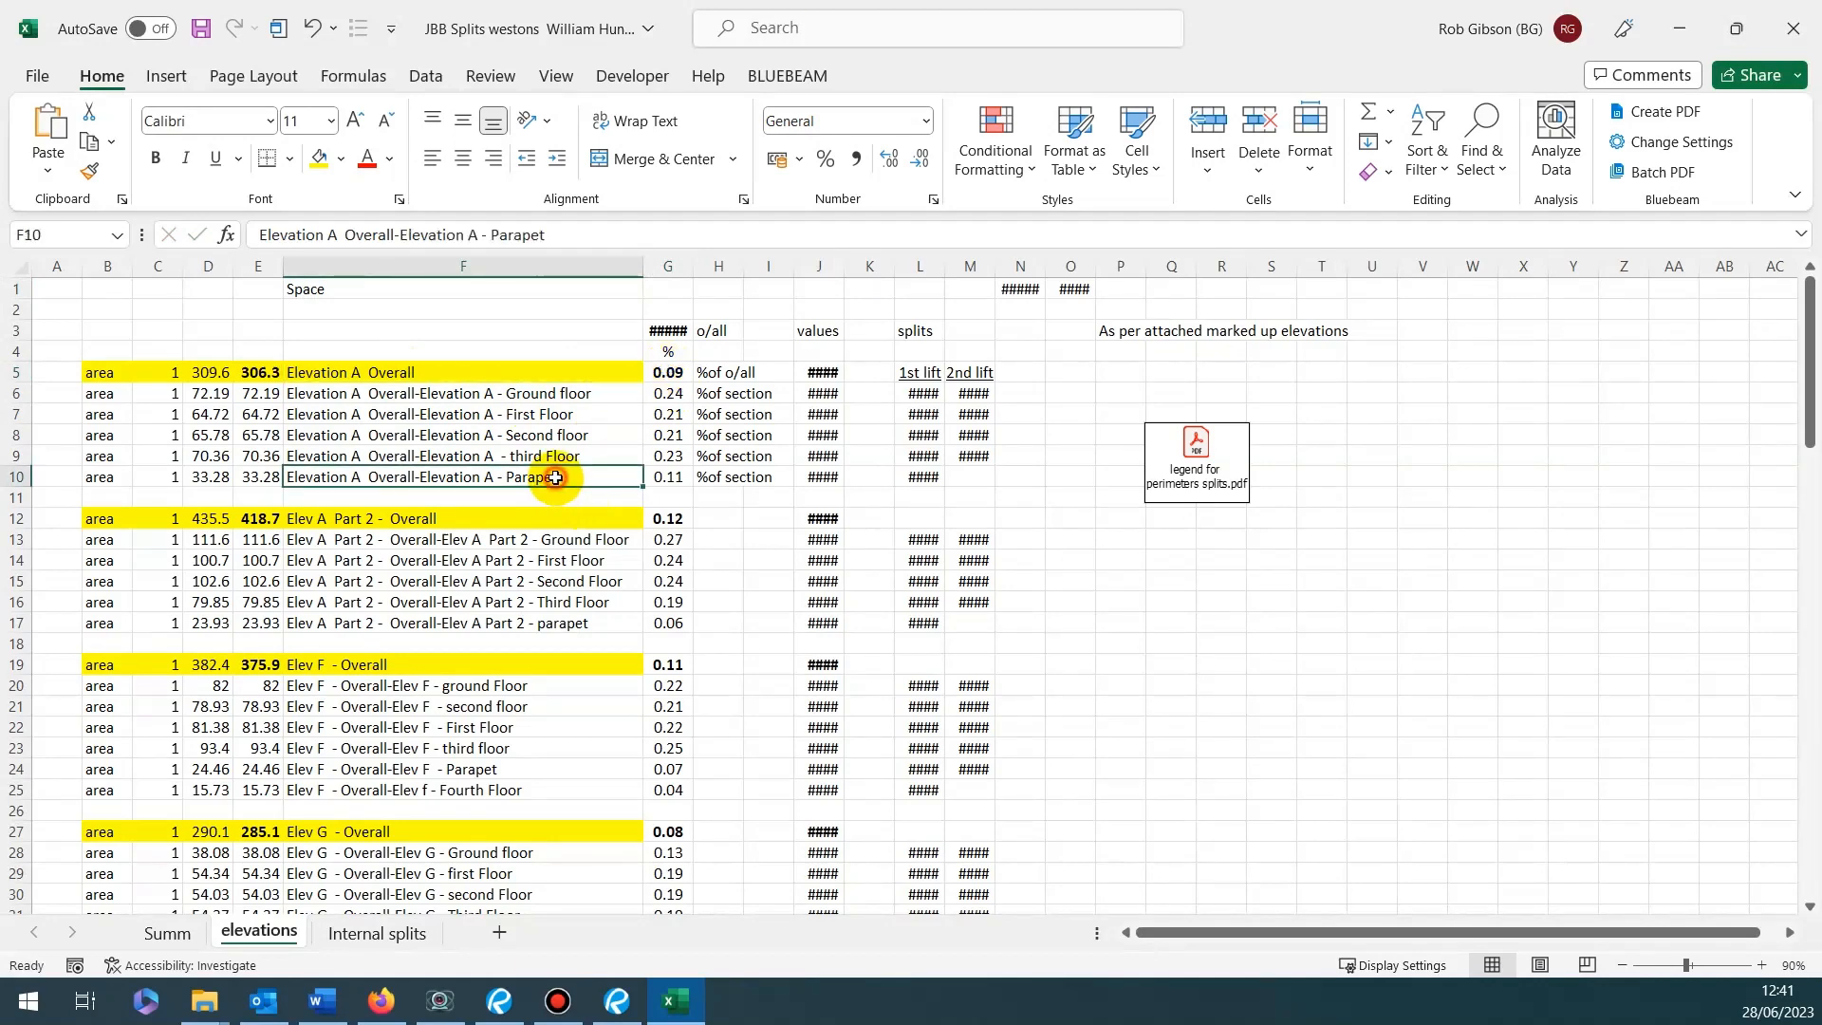
pyautogui.click(663, 476)
pyautogui.click(654, 455)
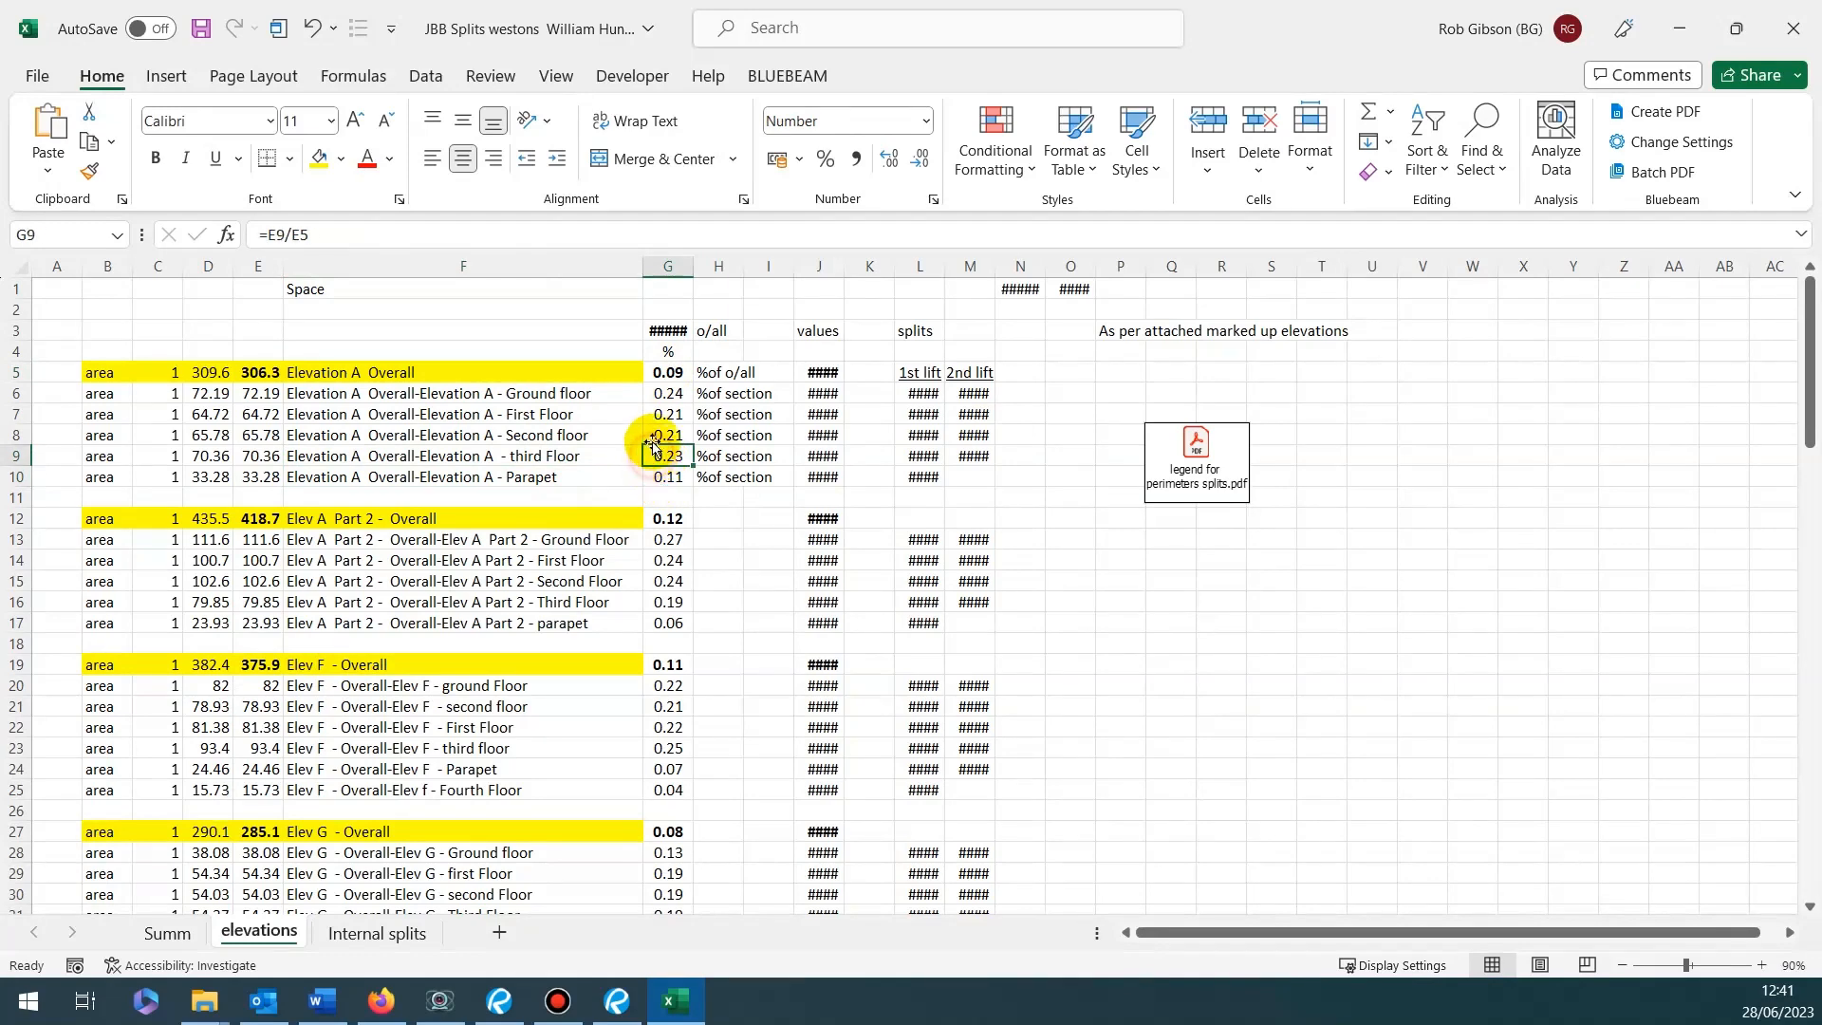
pyautogui.click(655, 435)
pyautogui.click(656, 413)
pyautogui.click(660, 392)
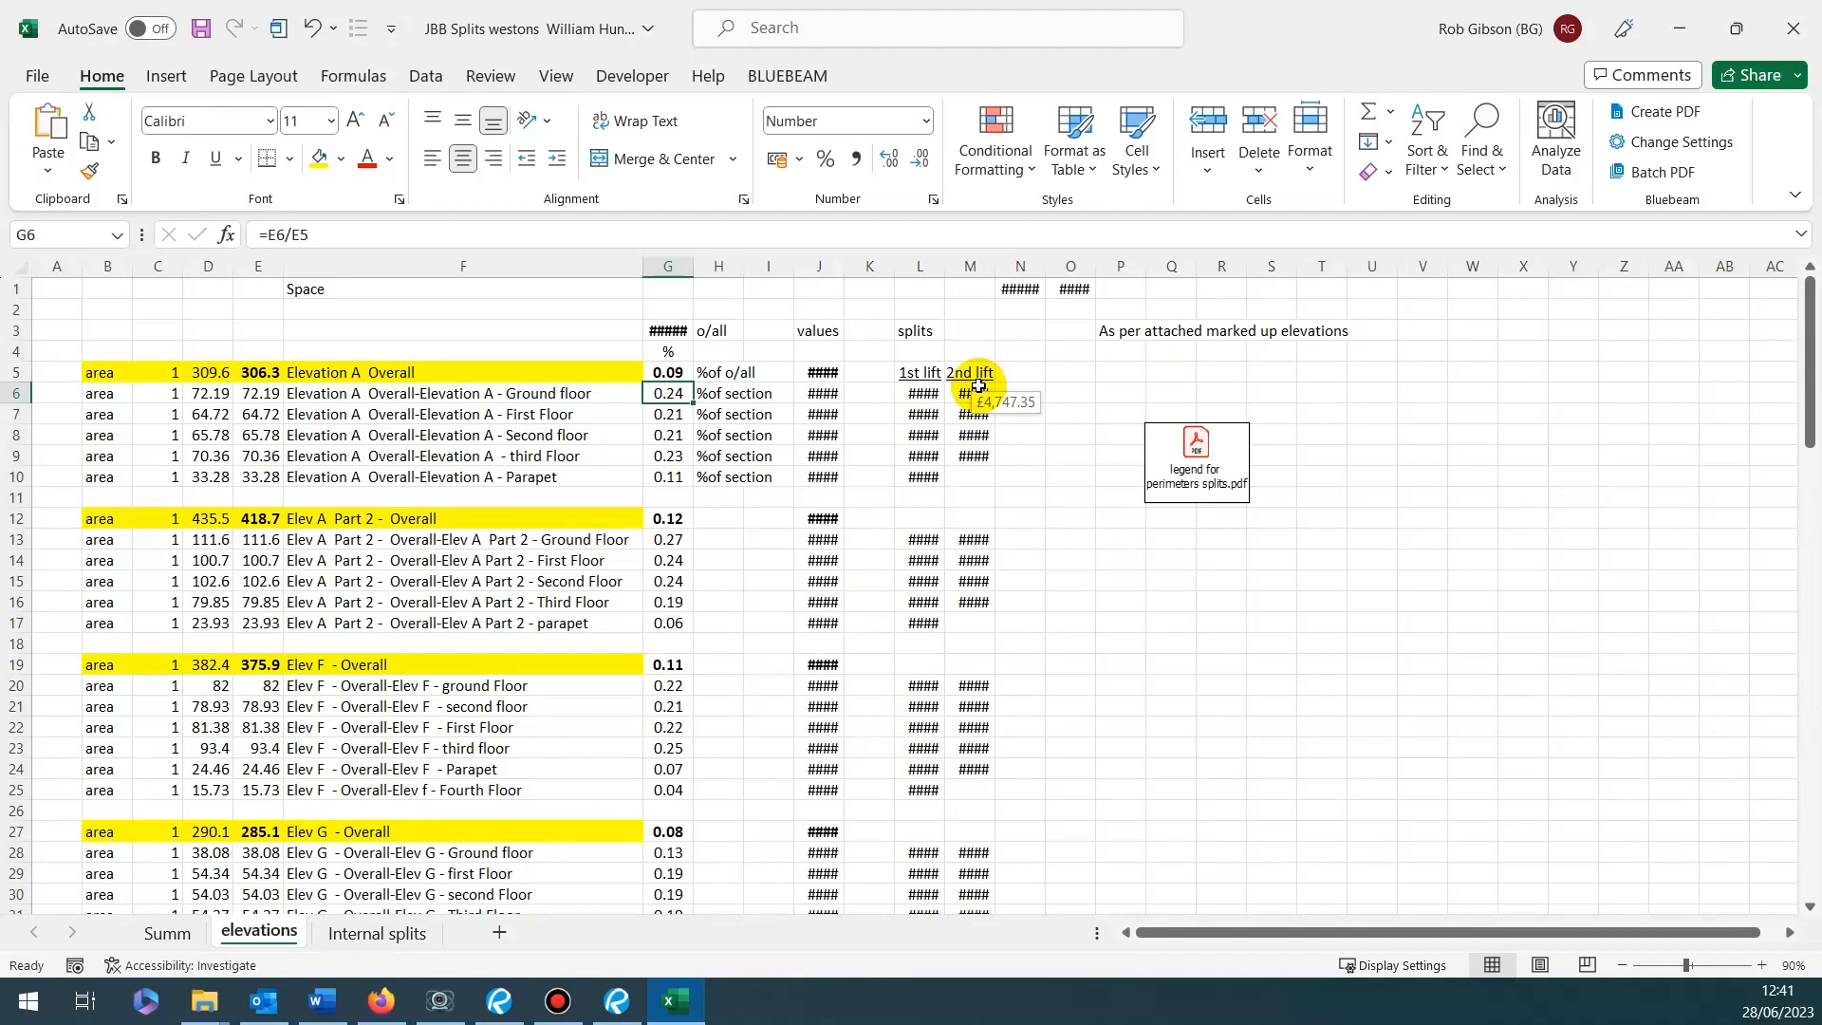
# Open the Internal splits sheet and look through its ground-floor and first-floor zone rows
pyautogui.hotkey('ctrl', 'pagedown')
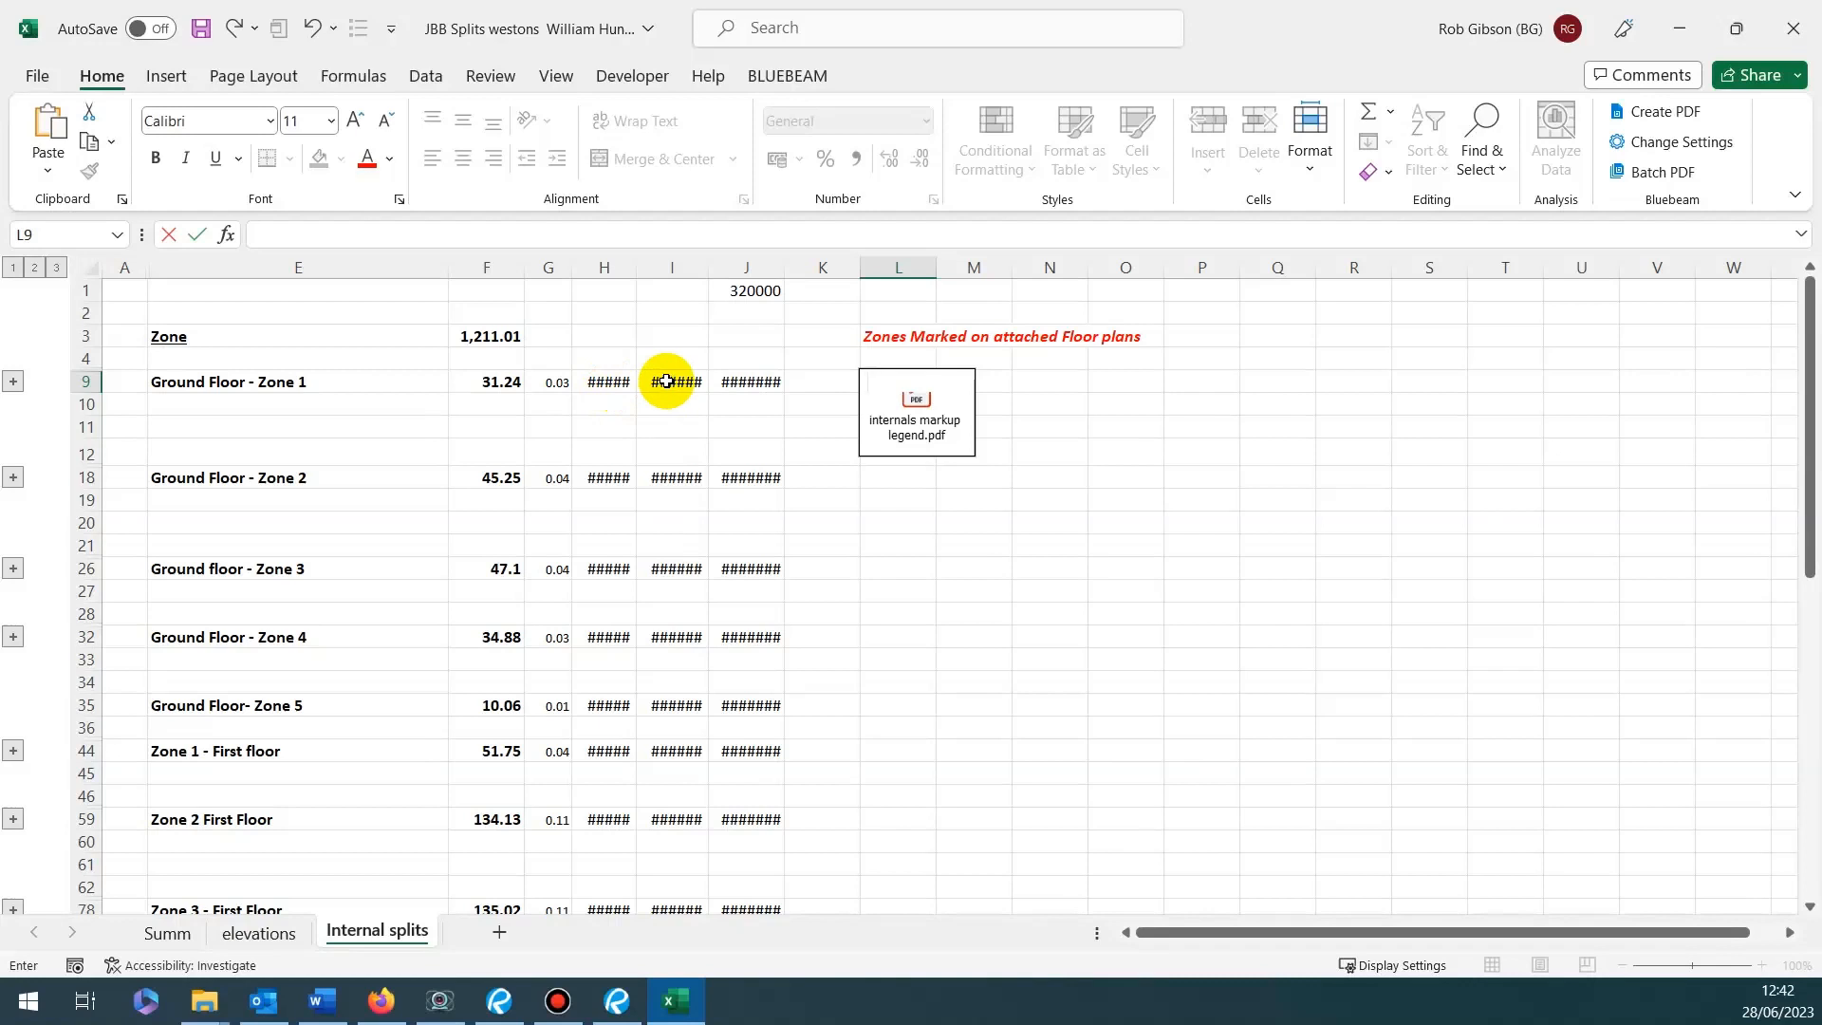
pyautogui.scroll(-1, 1126, 547)
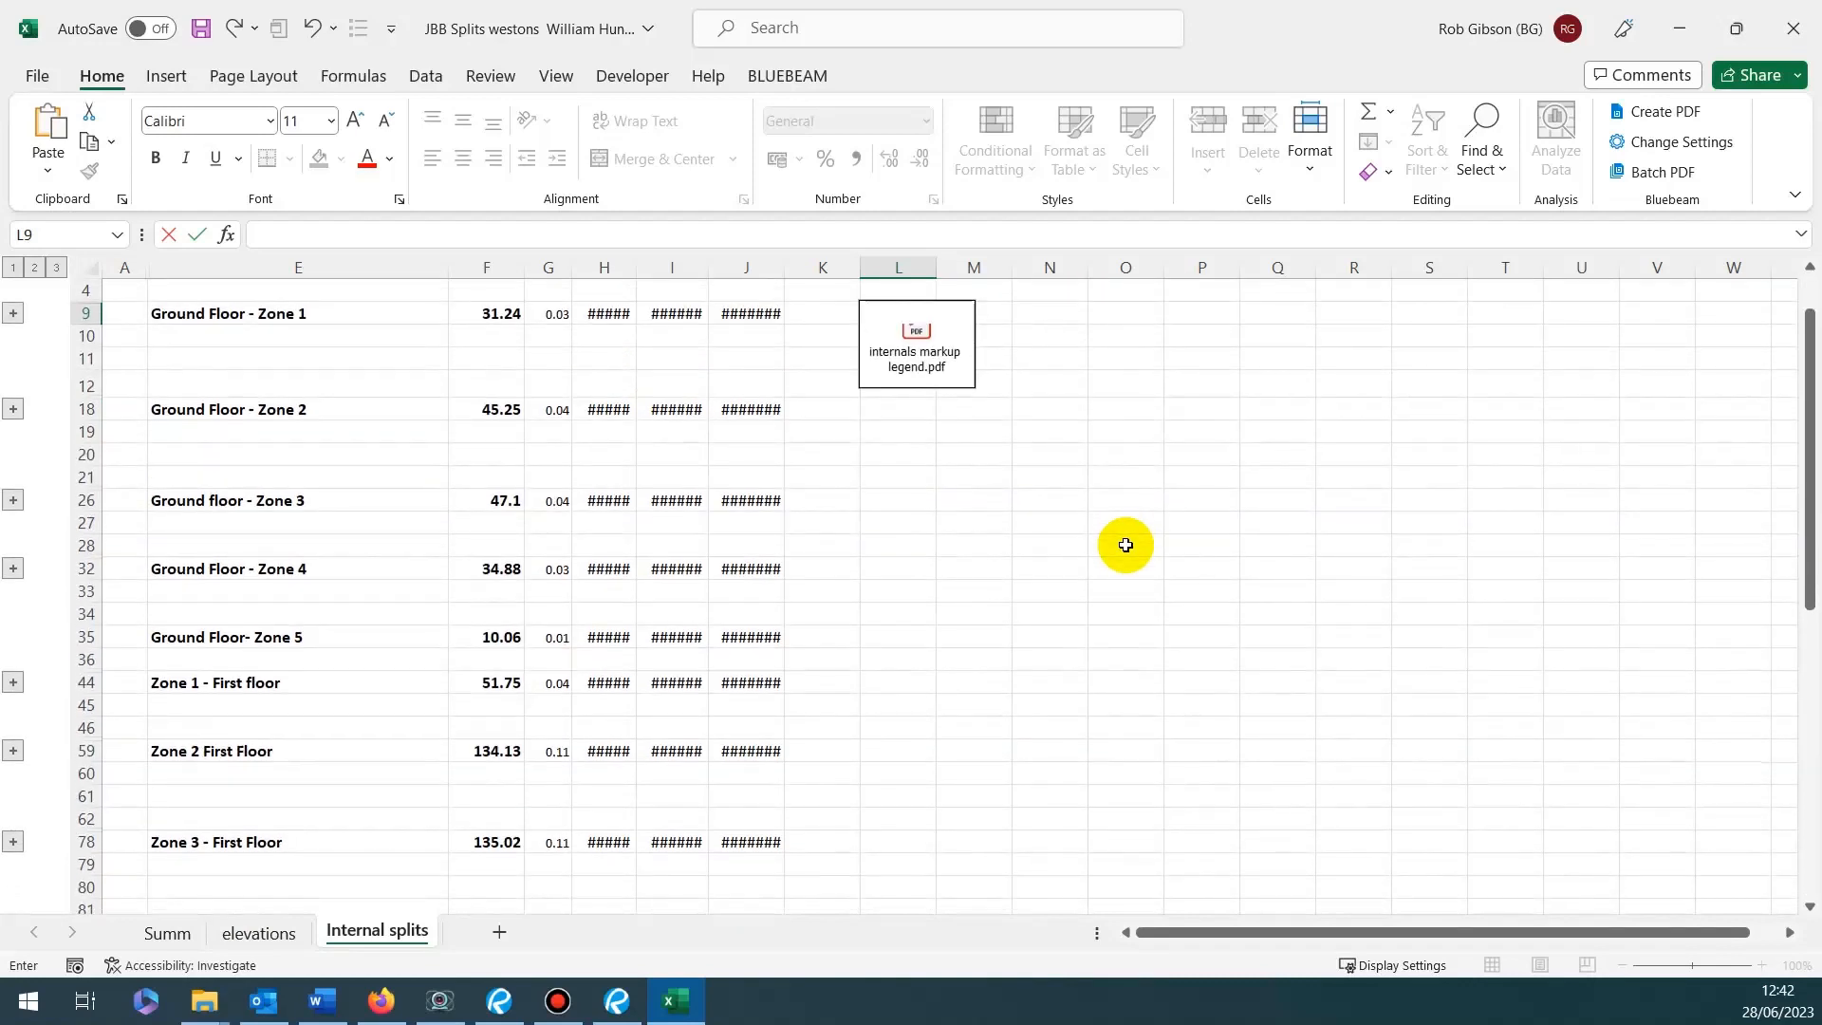